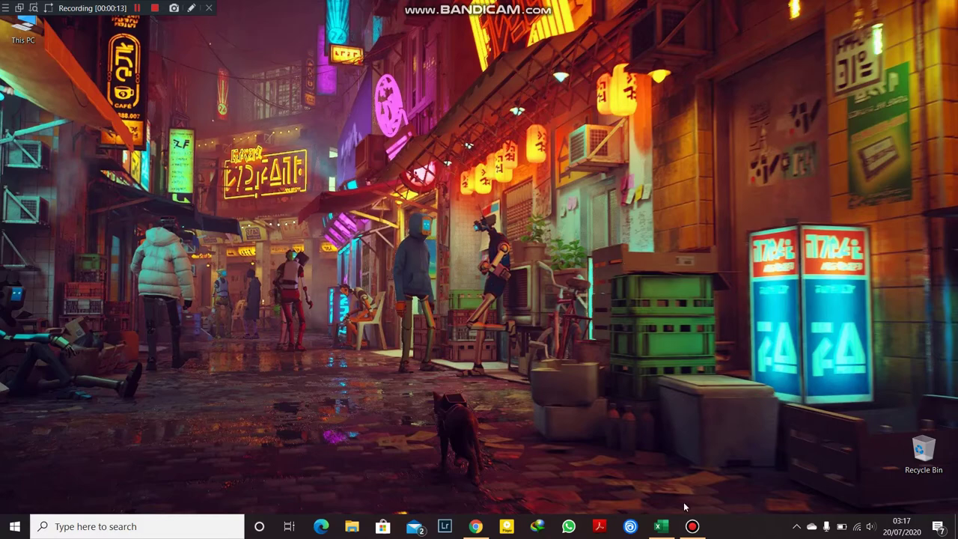
Restore the Excel window showing the five-student Marksheet table from the taskbar.
{"action": "left_click", "coordinate": [661, 526]}
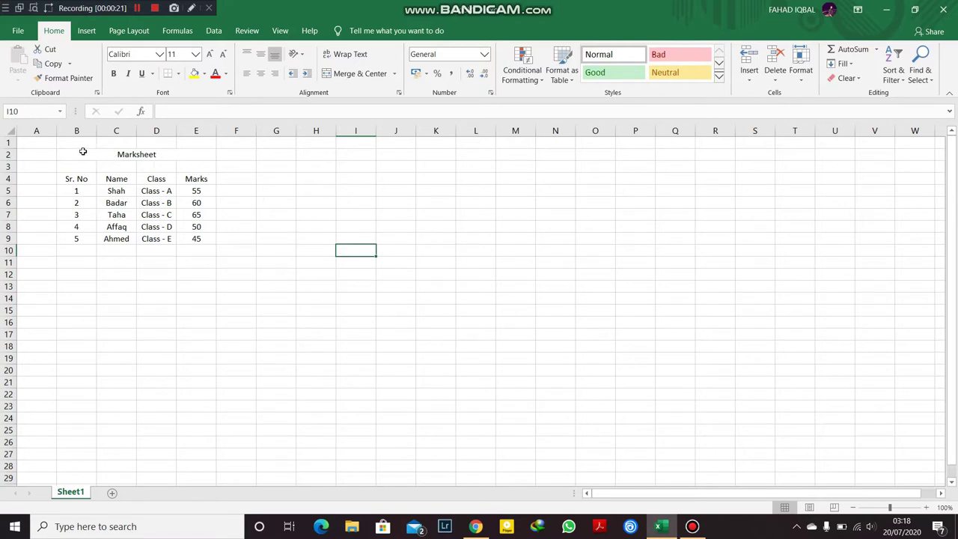
{"action": "left_click_drag", "start_coordinate": [84, 151], "coordinate": [185, 260]}
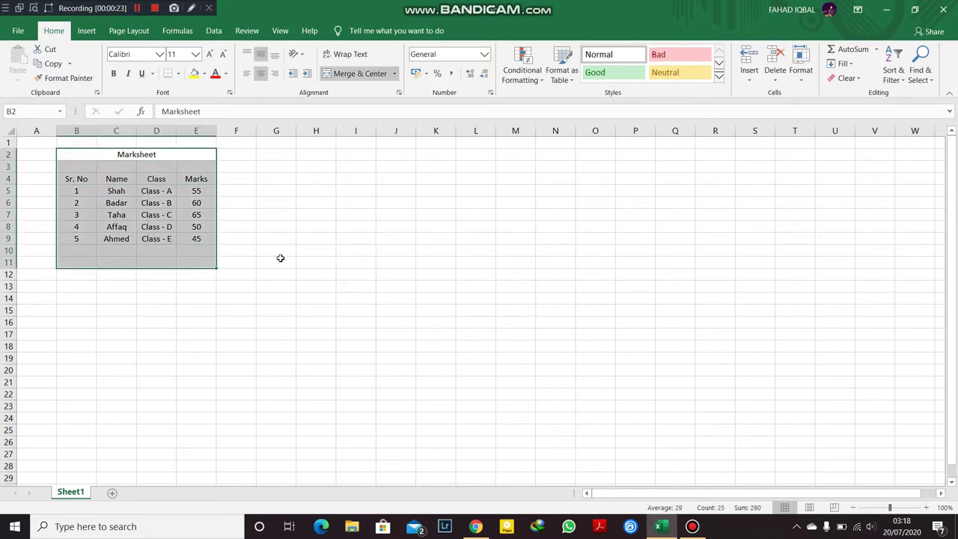
{"action": "left_click", "coordinate": [287, 258]}
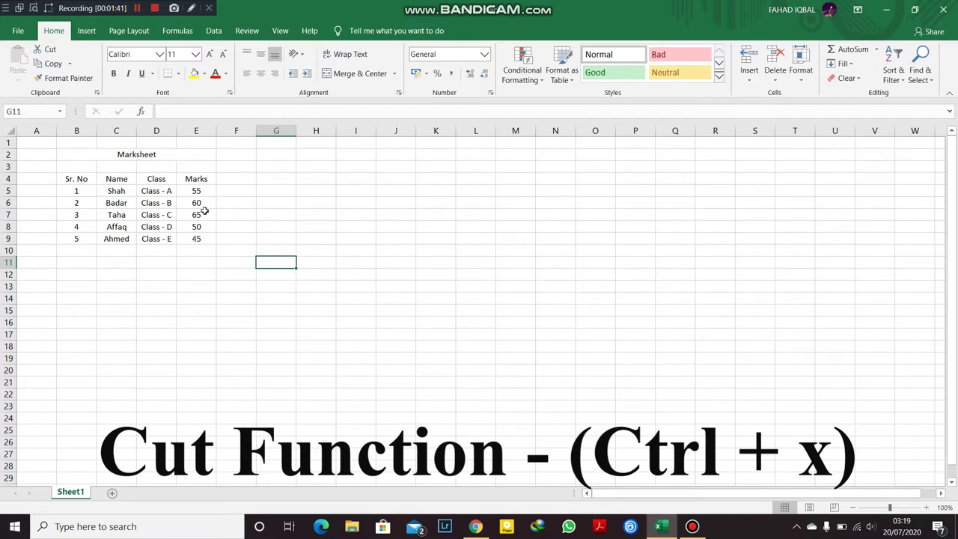
Cut the mark 65 from cell E7 and paste it into G5.
{"action": "left_click", "coordinate": [204, 212]}
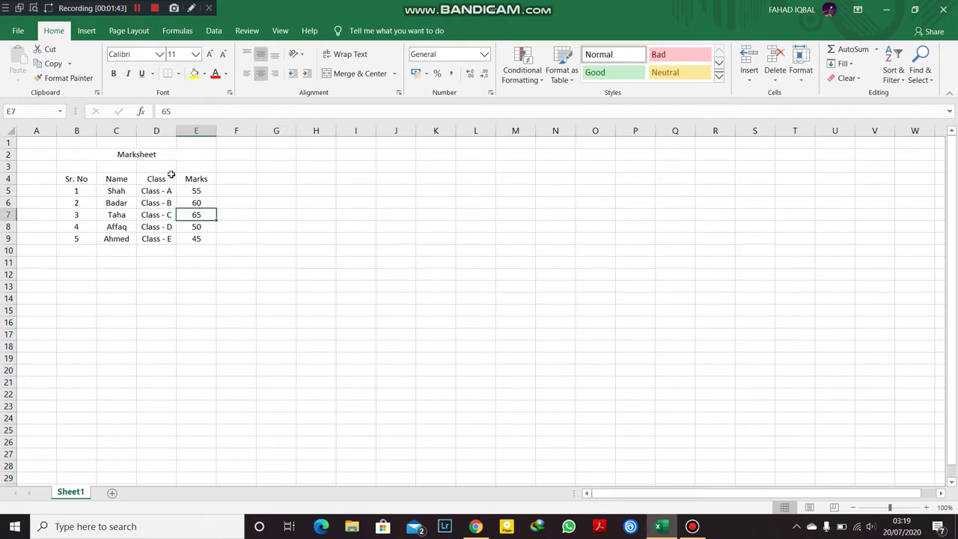
{"action": "left_click", "coordinate": [50, 49]}
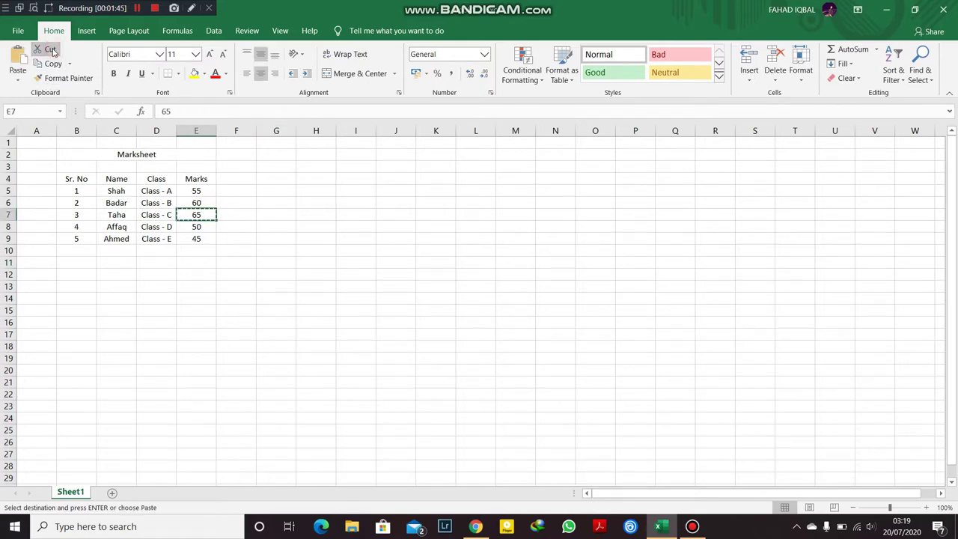
{"action": "left_click", "coordinate": [271, 191]}
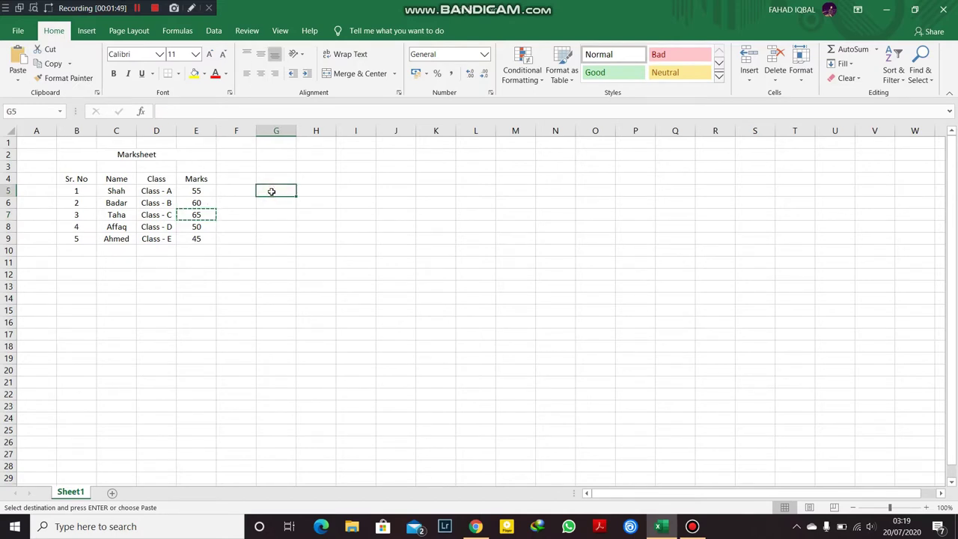
{"action": "key", "text": "ctrl+v"}
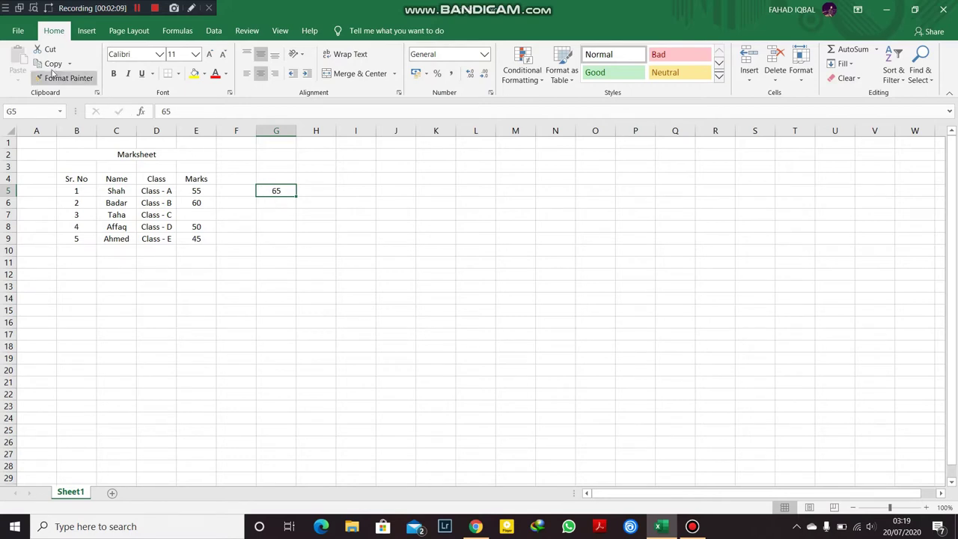
Copy the mark 50 from E8 into G8 using the right-click Paste option.
{"action": "left_click", "coordinate": [198, 227]}
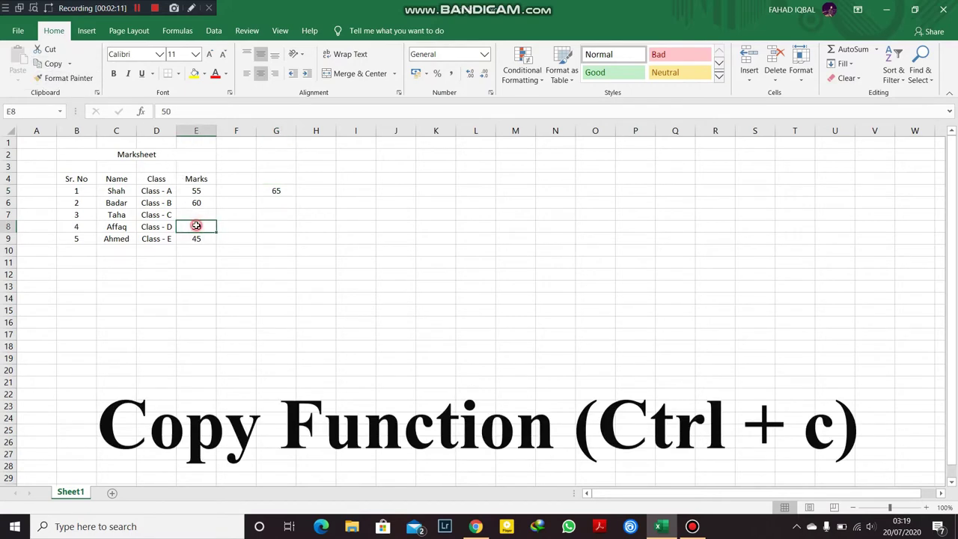
{"action": "left_click", "coordinate": [53, 63]}
{"action": "left_click", "coordinate": [272, 224]}
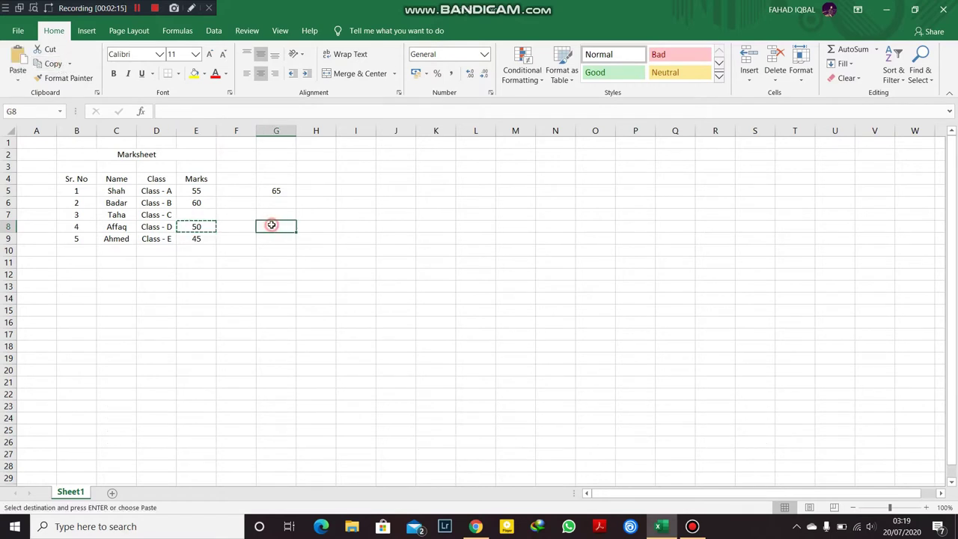
{"action": "right_click", "coordinate": [272, 225]}
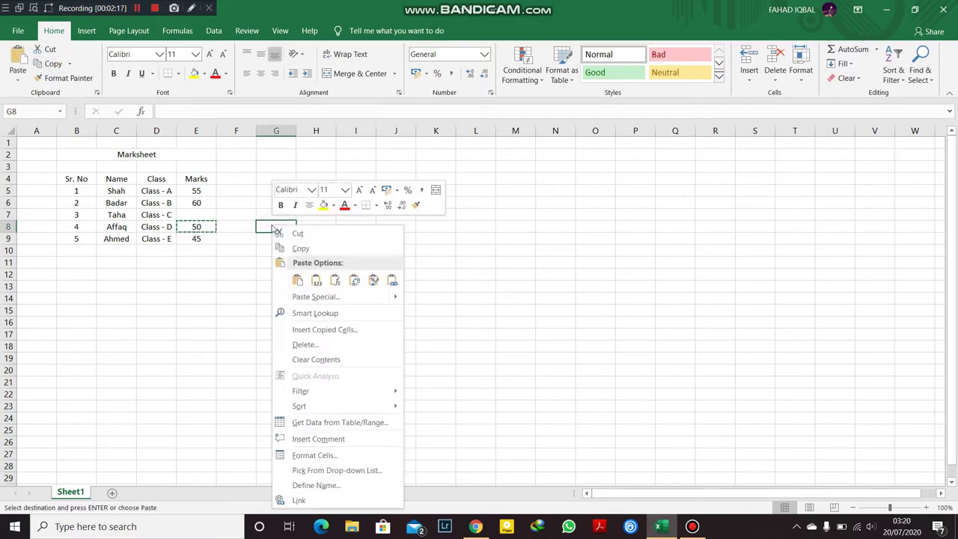
{"action": "left_click", "coordinate": [296, 281]}
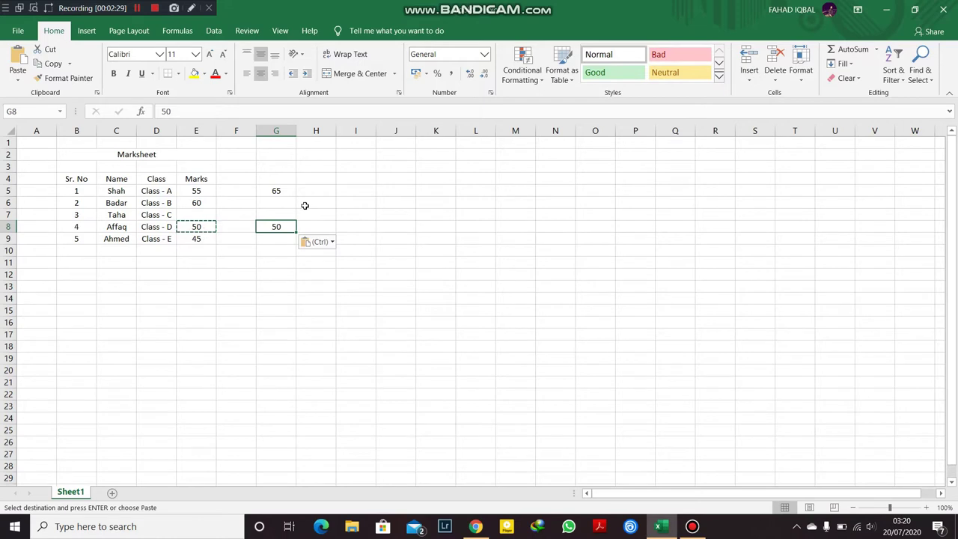
{"action": "key", "text": "Escape"}
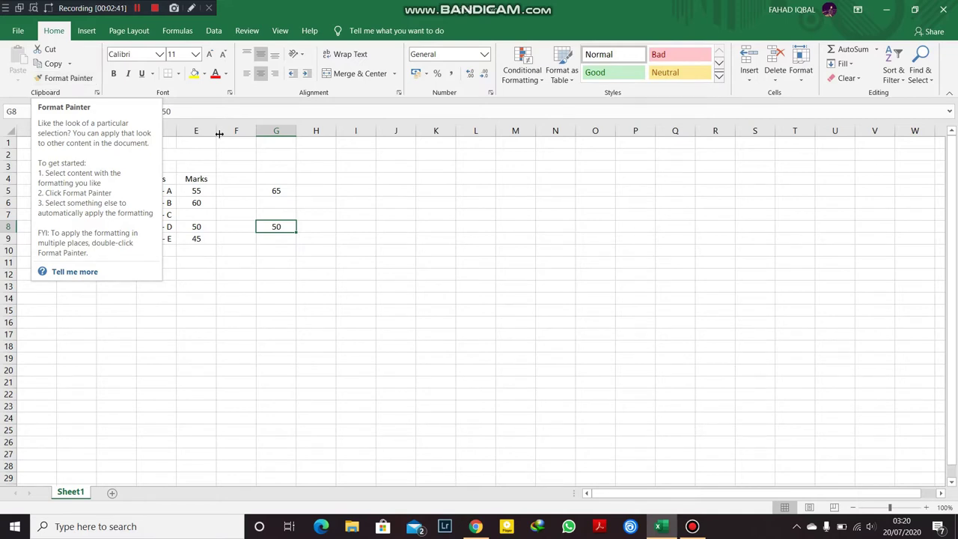
Make the merged Marksheet title in B2 bold, italic and underlined.
{"action": "left_click", "coordinate": [66, 80]}
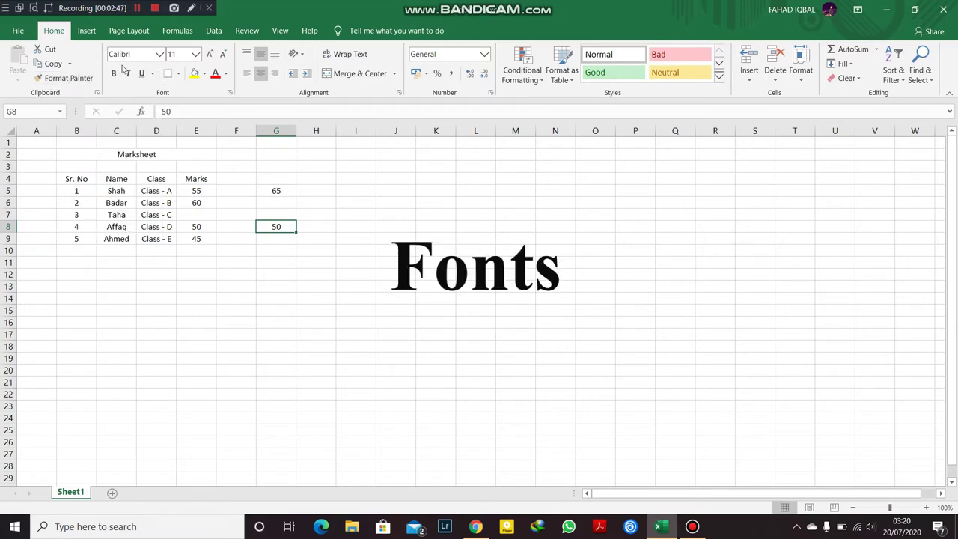
{"action": "left_click", "coordinate": [149, 152]}
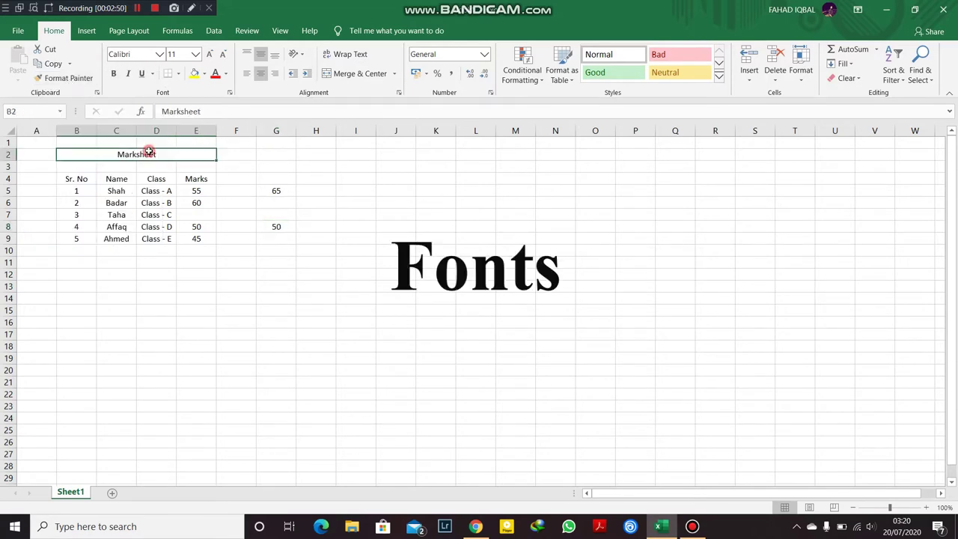
{"action": "left_click", "coordinate": [114, 76]}
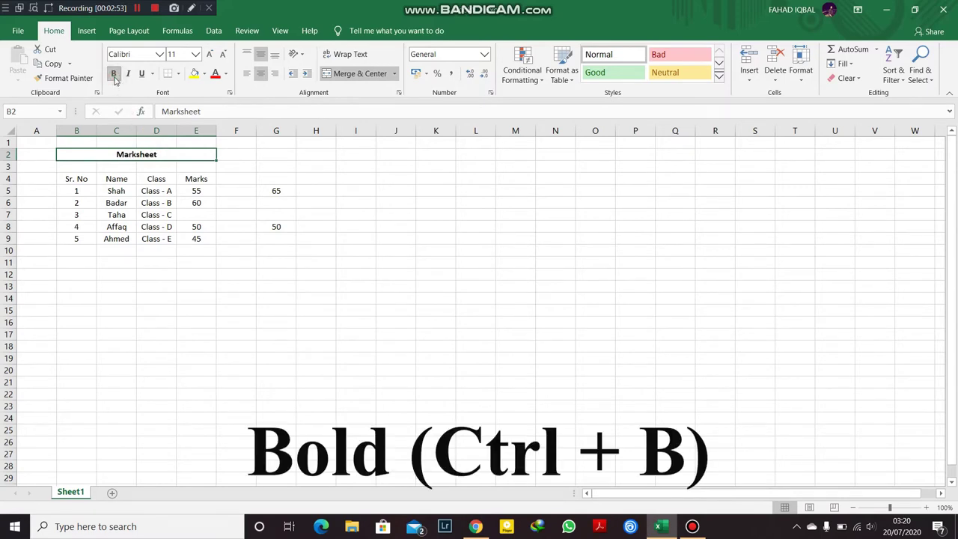
{"action": "left_click", "coordinate": [126, 76]}
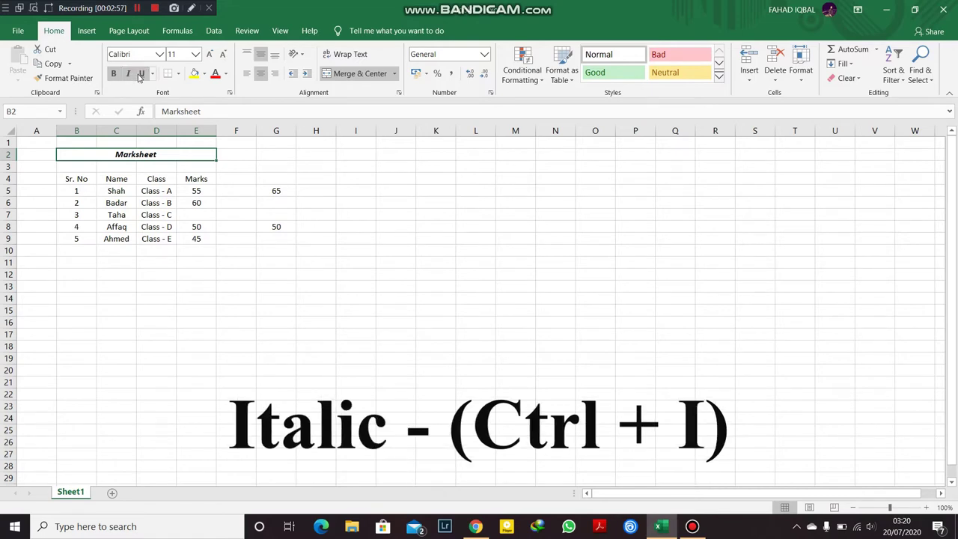
{"action": "left_click", "coordinate": [139, 75]}
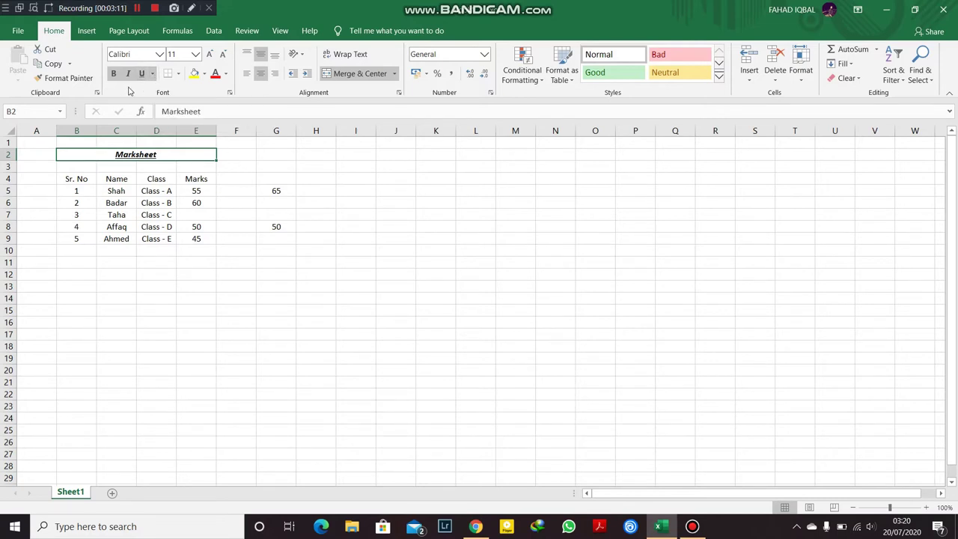
Copy the title's formatting onto the Sr. No cells B4:B9 with Format Painter.
{"action": "left_click", "coordinate": [81, 81]}
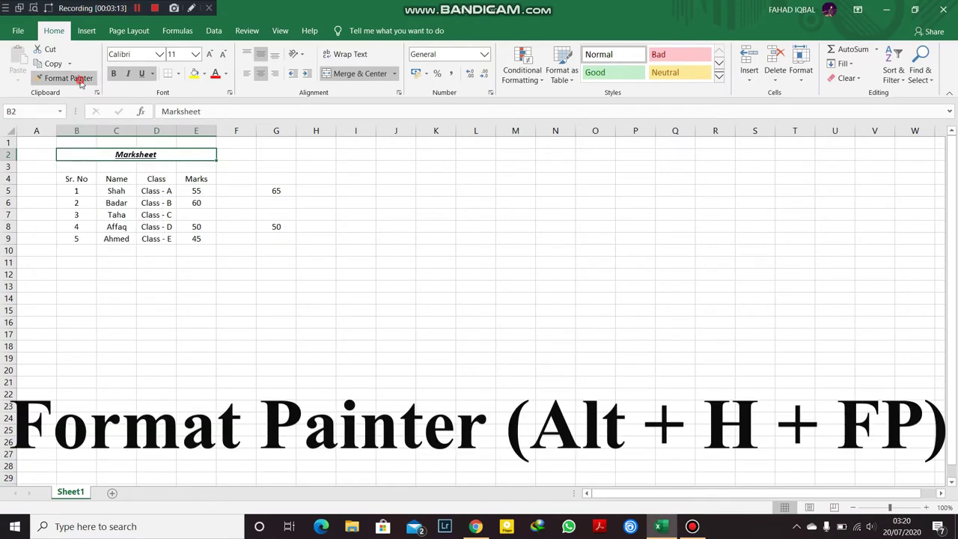
{"action": "left_click", "coordinate": [85, 178]}
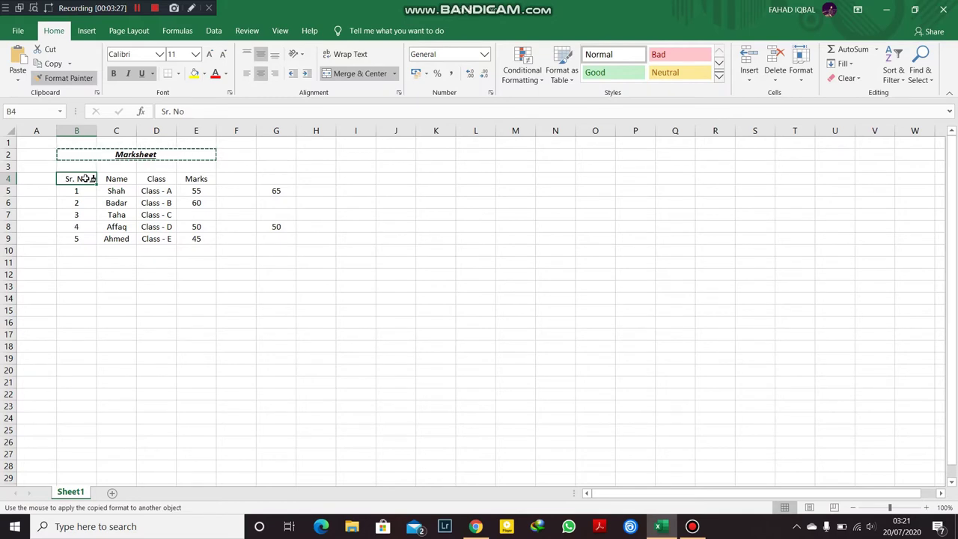
{"action": "left_click_drag", "start_coordinate": [80, 183], "coordinate": [89, 237]}
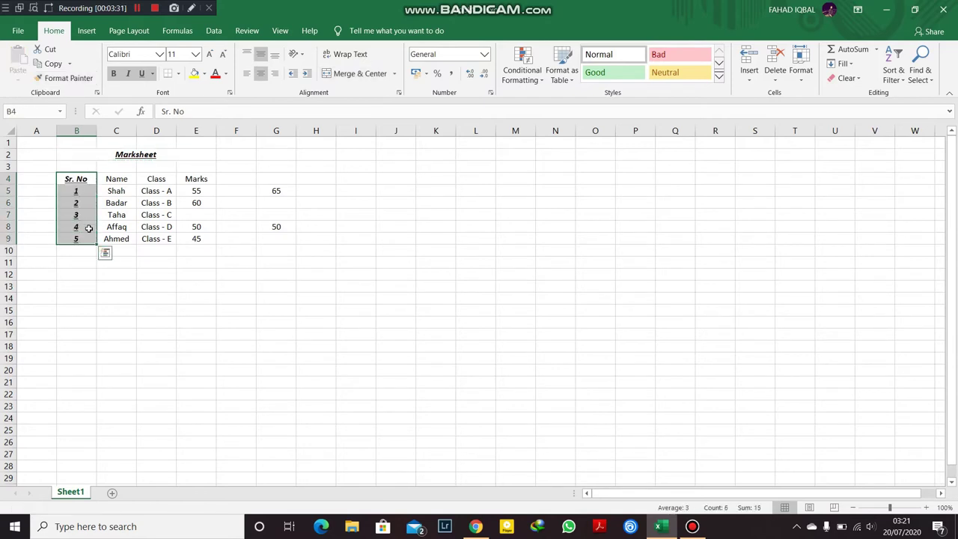
Compare the title with the Sr. No column, then select the Name, Class and Marks headers.
{"action": "left_click", "coordinate": [148, 155]}
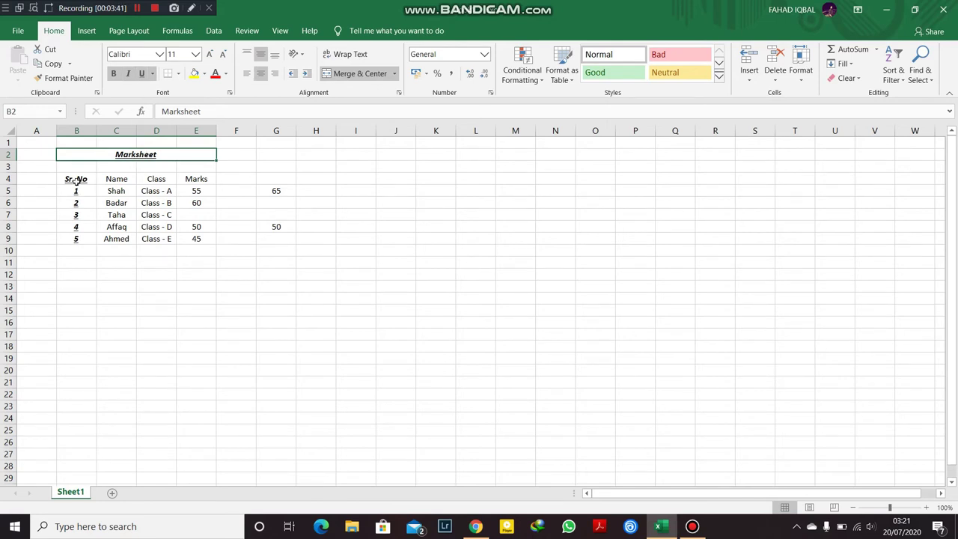
{"action": "left_click_drag", "start_coordinate": [76, 180], "coordinate": [75, 237]}
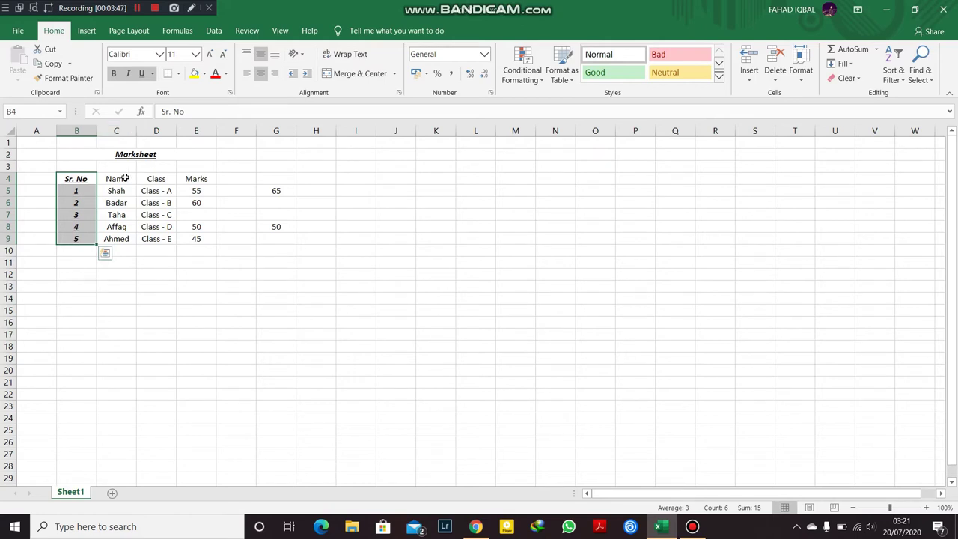
{"action": "left_click_drag", "start_coordinate": [124, 180], "coordinate": [188, 177]}
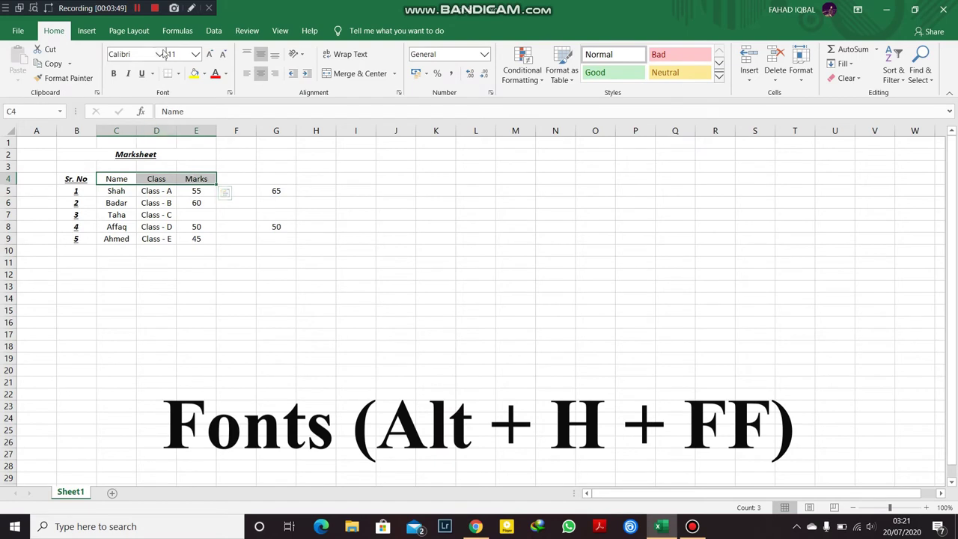
Set the Name, Class and Marks headers C4:E4 to Times New Roman.
{"action": "left_click", "coordinate": [160, 55]}
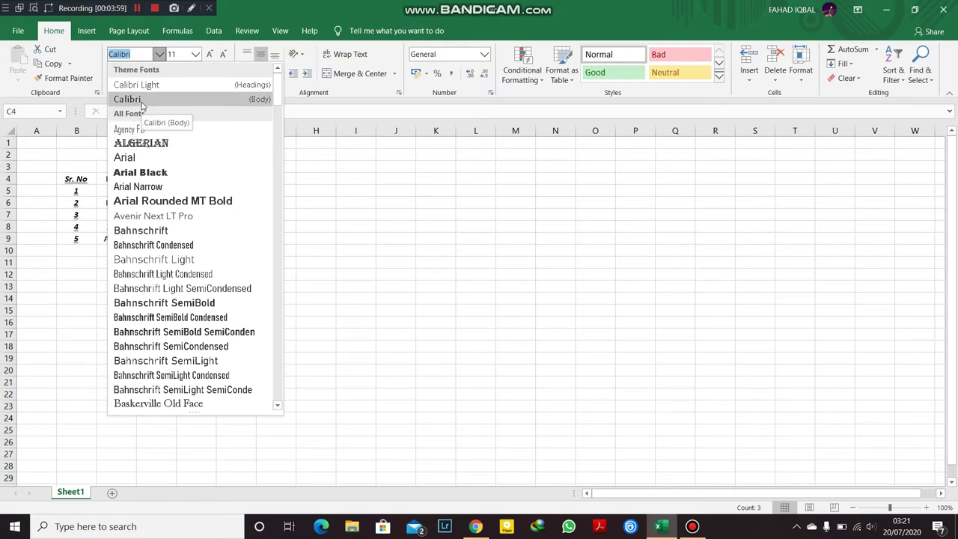
{"action": "type", "text": "Times New R"}
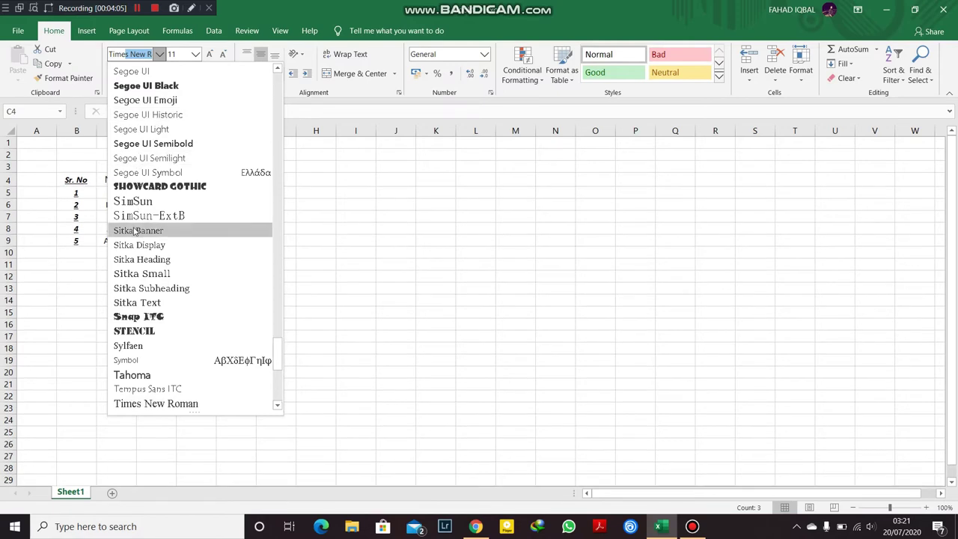
{"action": "left_click", "coordinate": [138, 405]}
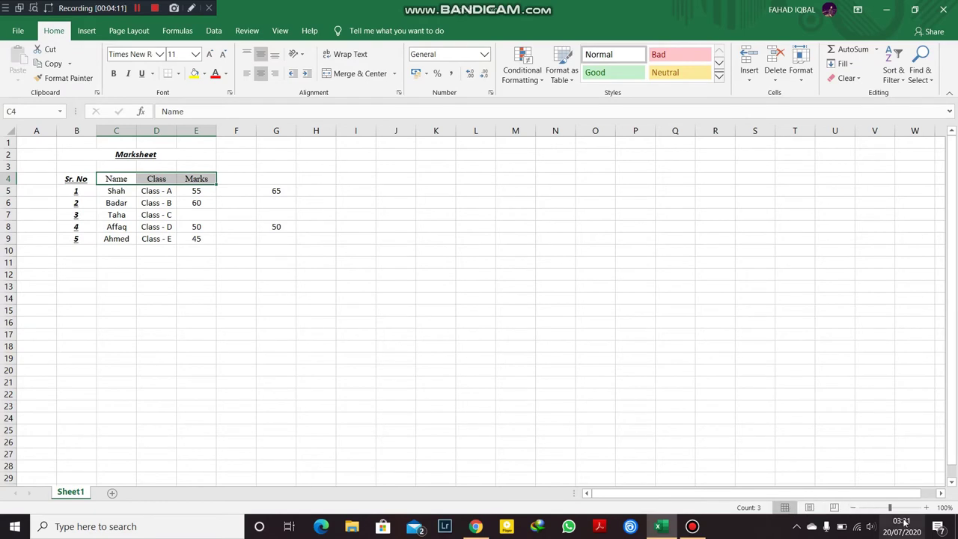
Zoom to about 200% and set the Badar row C6:E6 to Times New Roman.
{"action": "left_click_drag", "start_coordinate": [890, 508], "coordinate": [902, 512]}
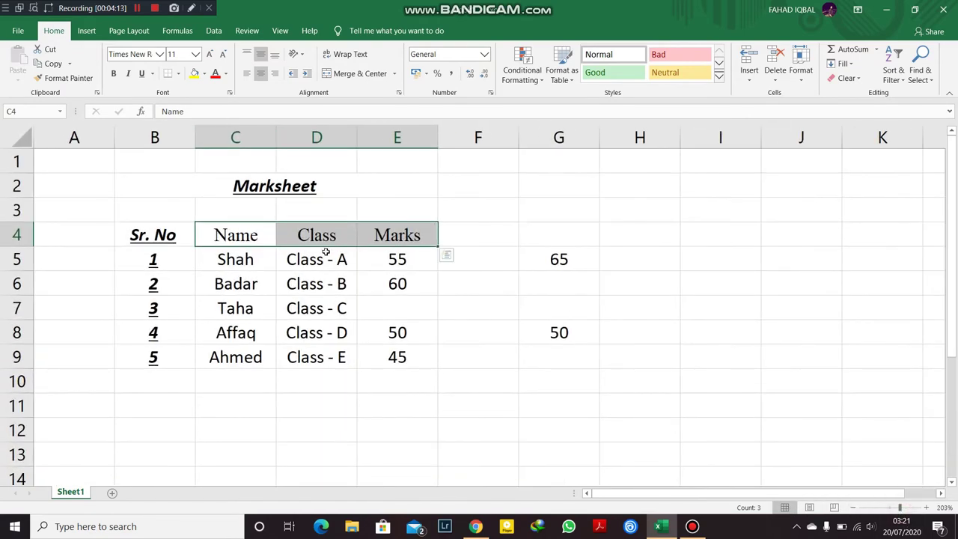
{"action": "left_click_drag", "start_coordinate": [240, 282], "coordinate": [394, 292]}
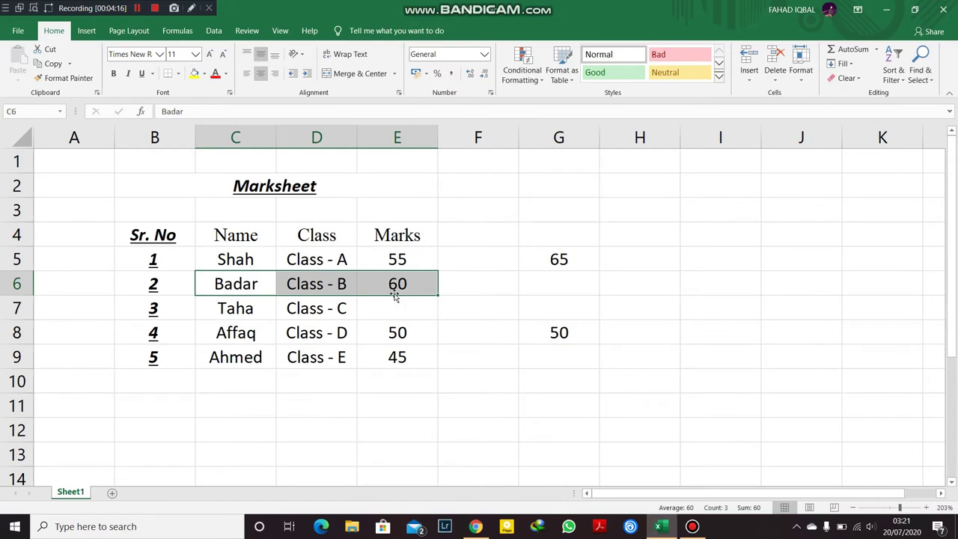
{"action": "left_click", "coordinate": [159, 55]}
{"action": "type", "text": "ti"}
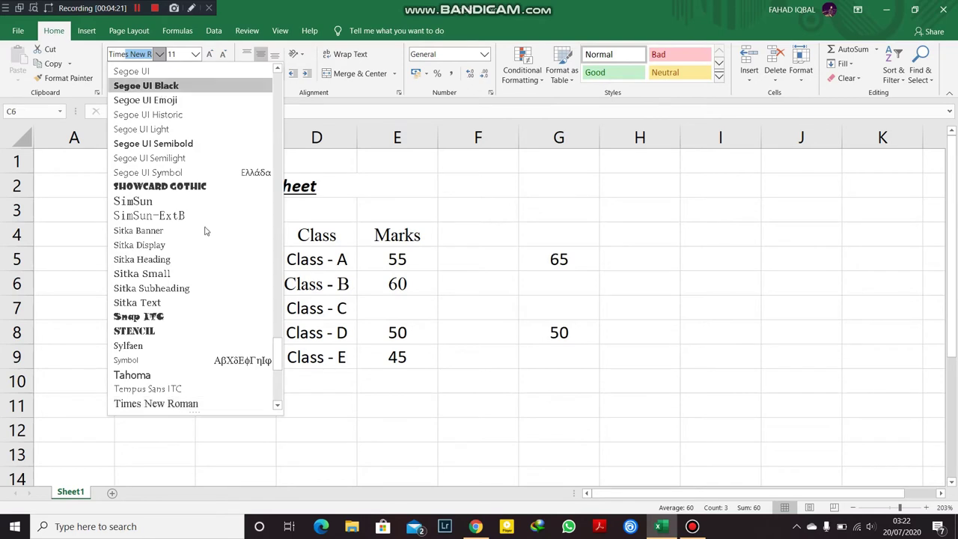
{"action": "left_click", "coordinate": [198, 403]}
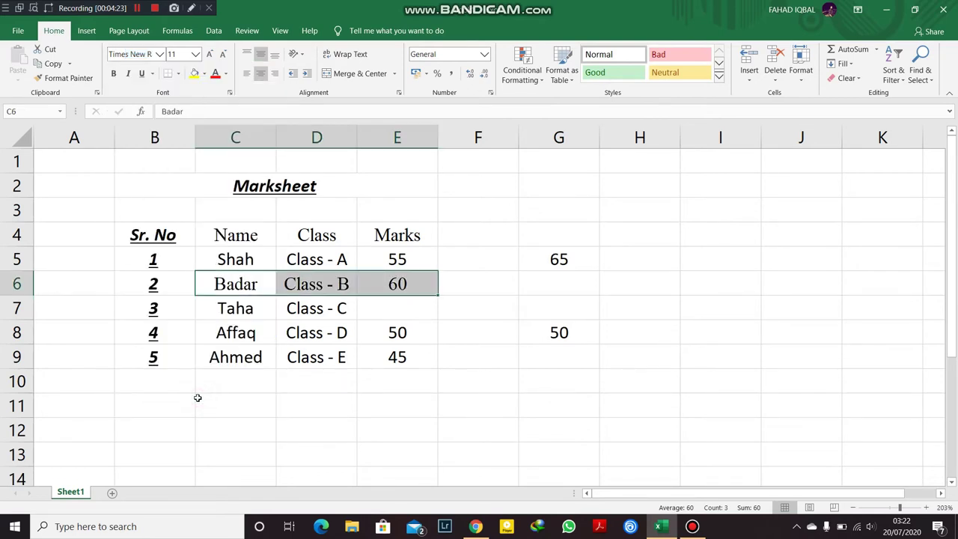
Recheck the Badar row and headers, then select the Affaq row C8:E8.
{"action": "left_click", "coordinate": [318, 284]}
{"action": "left_click_drag", "start_coordinate": [411, 285], "coordinate": [244, 289]}
{"action": "left_click_drag", "start_coordinate": [232, 236], "coordinate": [372, 239]}
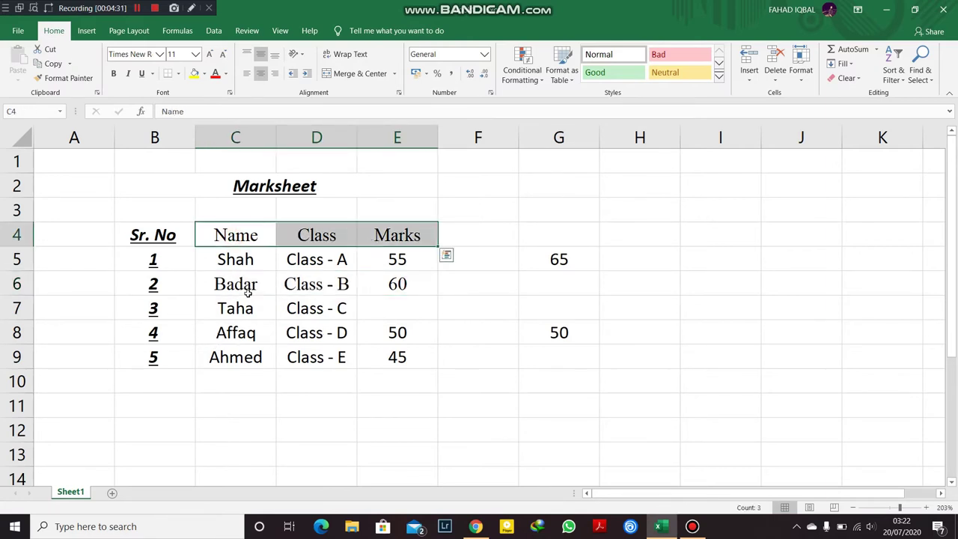
{"action": "left_click_drag", "start_coordinate": [224, 337], "coordinate": [403, 325]}
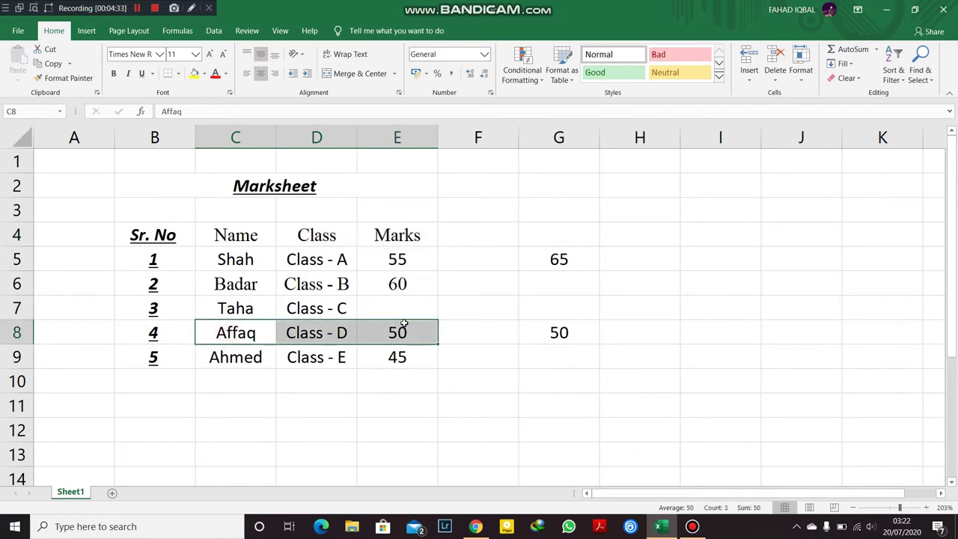
Set the Affaq row C8:E8 to Algerian at size 9, testing grow and shrink font size.
{"action": "left_click", "coordinate": [160, 55]}
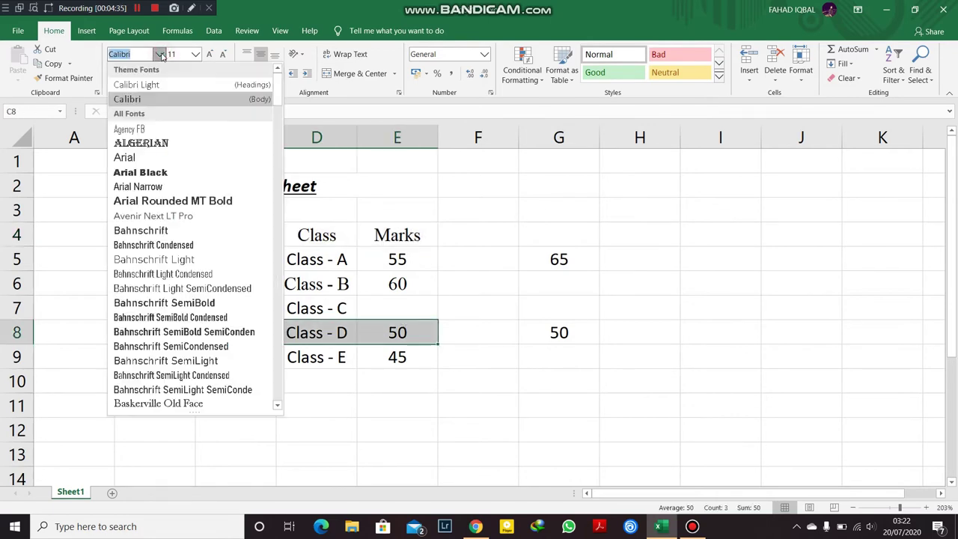
{"action": "left_click", "coordinate": [159, 142]}
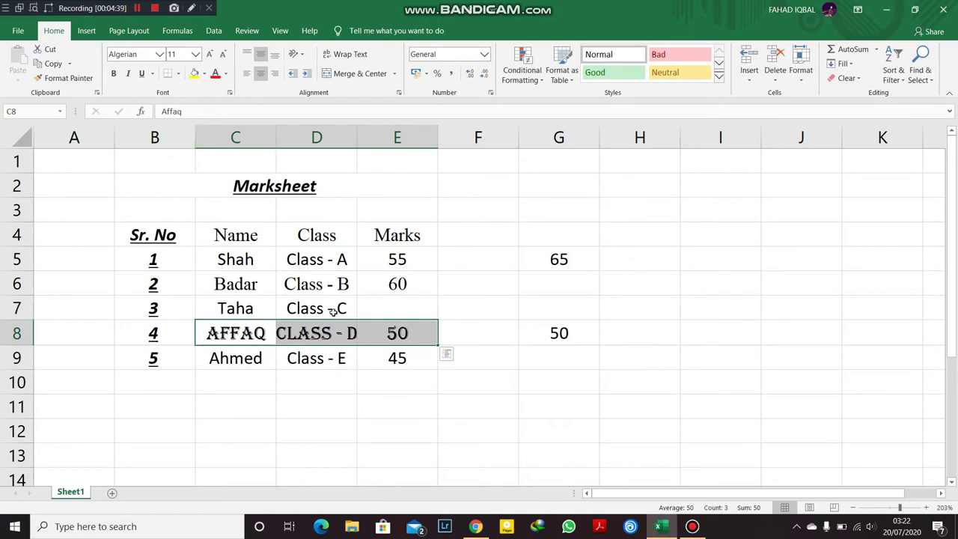
{"action": "left_click", "coordinate": [194, 55]}
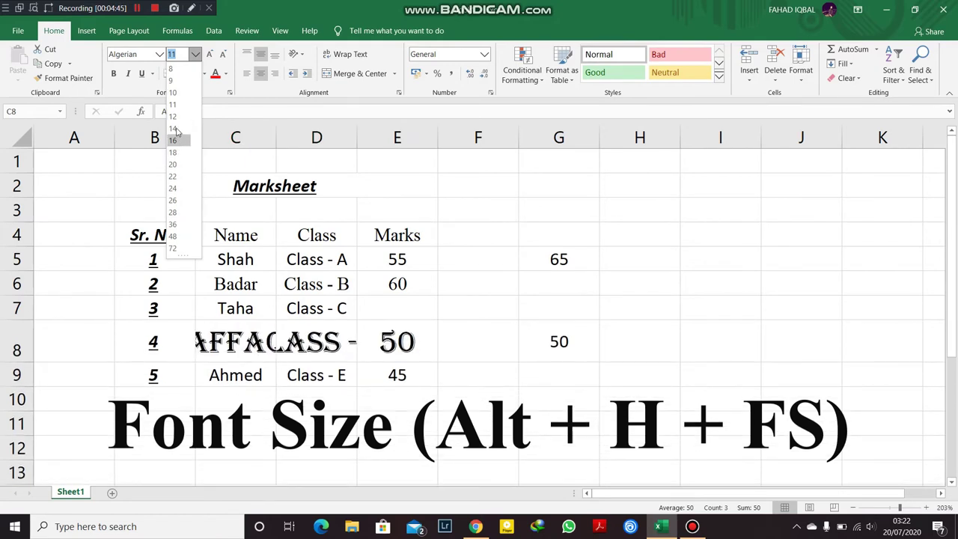
{"action": "left_click", "coordinate": [180, 83]}
{"action": "left_click", "coordinate": [209, 57]}
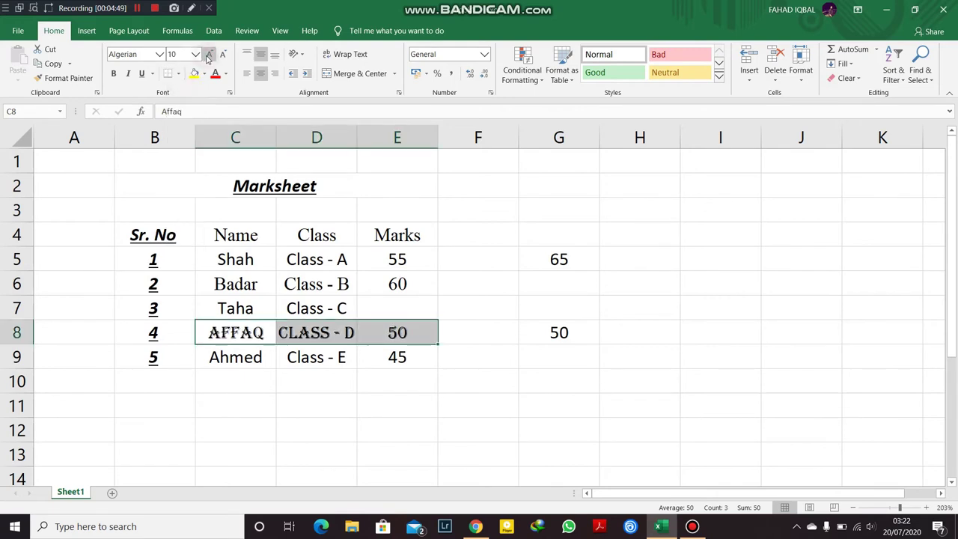
{"action": "left_click", "coordinate": [209, 57]}
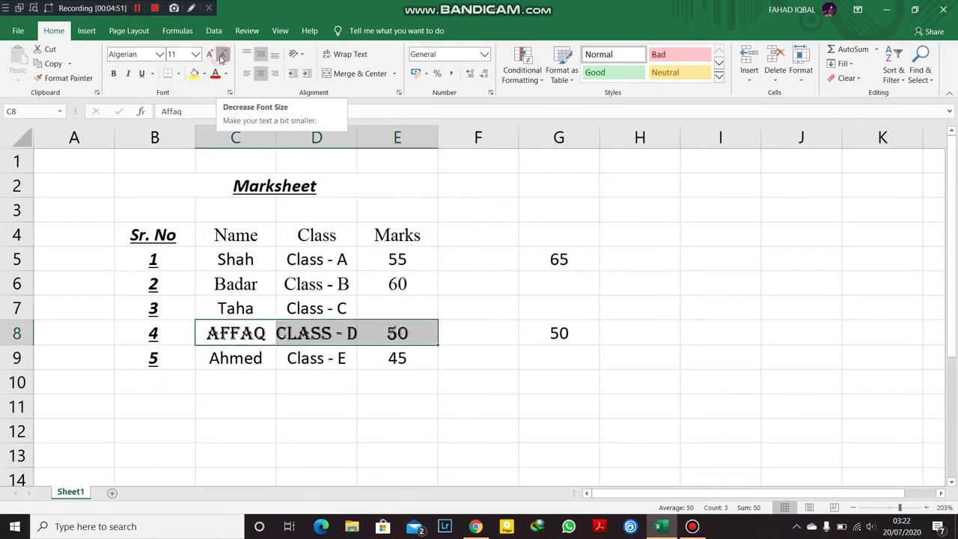
{"action": "left_click", "coordinate": [222, 58]}
{"action": "left_click", "coordinate": [222, 57]}
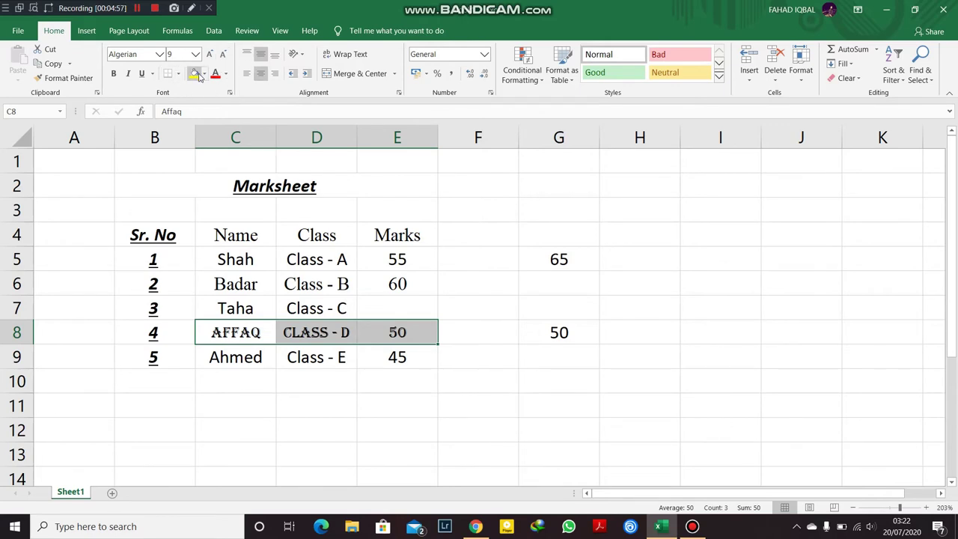
Replace the title B2's yellow fill with a pink shade from More Colors.
{"action": "left_click", "coordinate": [272, 186]}
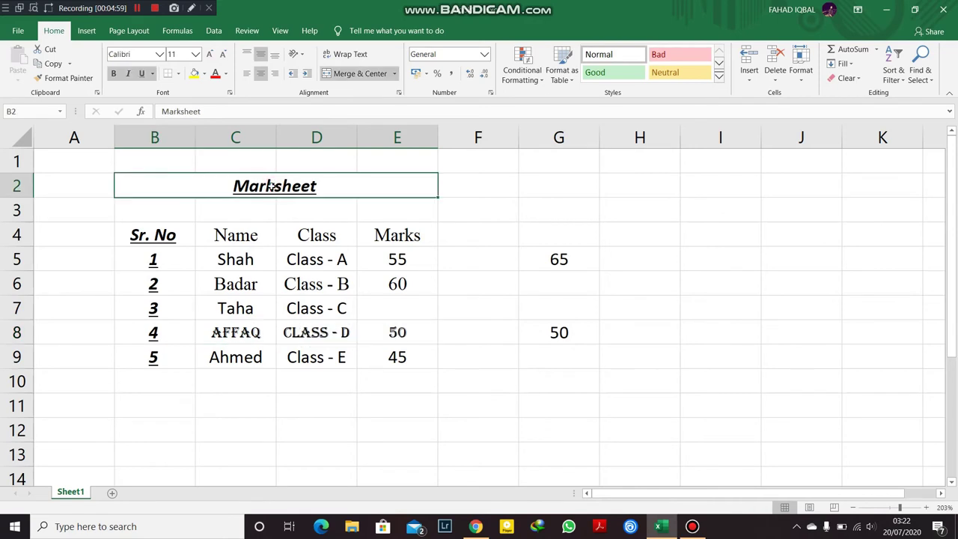
{"action": "left_click", "coordinate": [194, 75]}
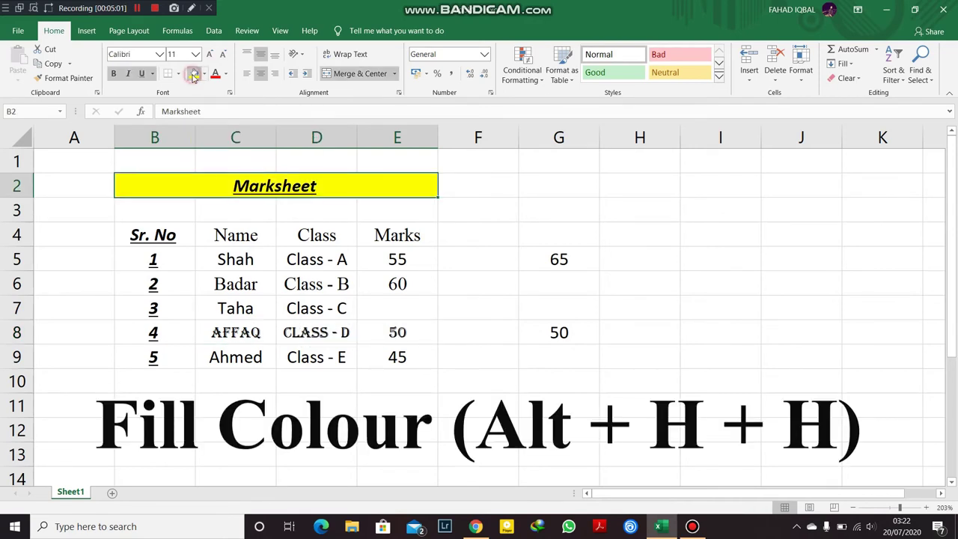
{"action": "left_click", "coordinate": [204, 76]}
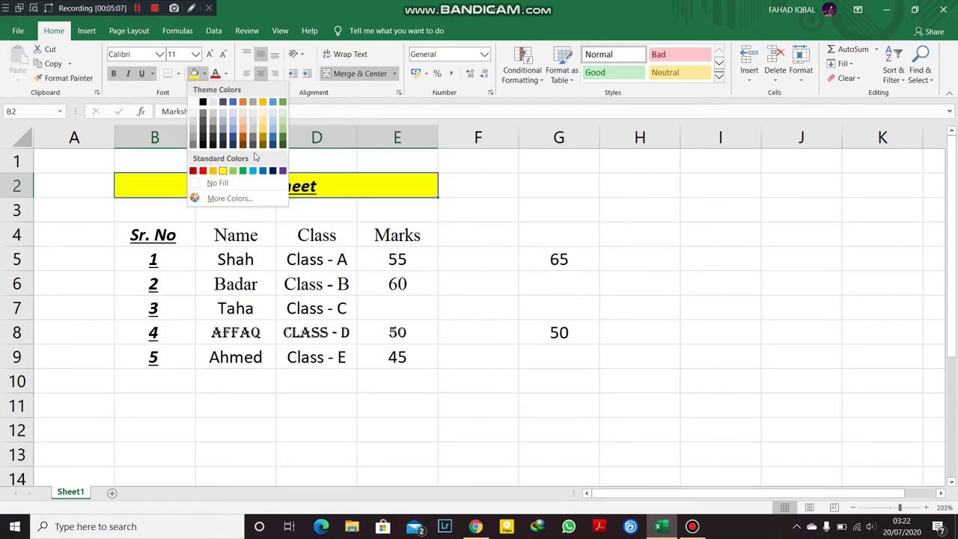
{"action": "left_click", "coordinate": [225, 198]}
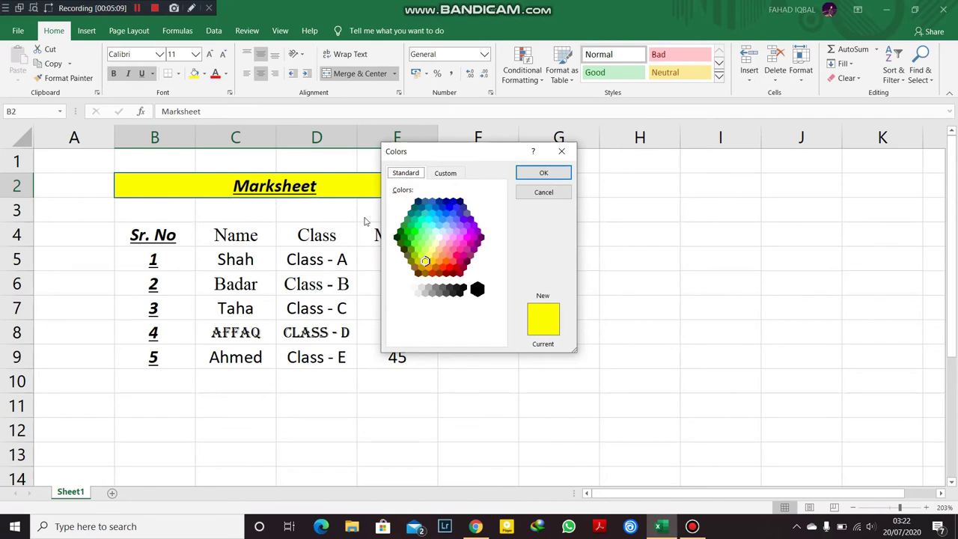
{"action": "left_click", "coordinate": [433, 241]}
{"action": "left_click", "coordinate": [418, 225]}
{"action": "left_click", "coordinate": [414, 231]}
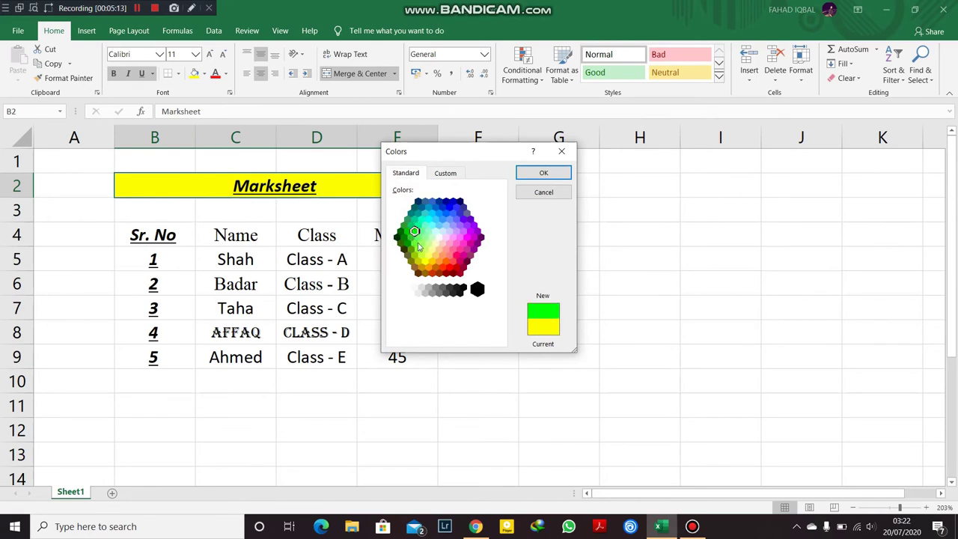
{"action": "left_click", "coordinate": [416, 244]}
{"action": "left_click", "coordinate": [449, 257]}
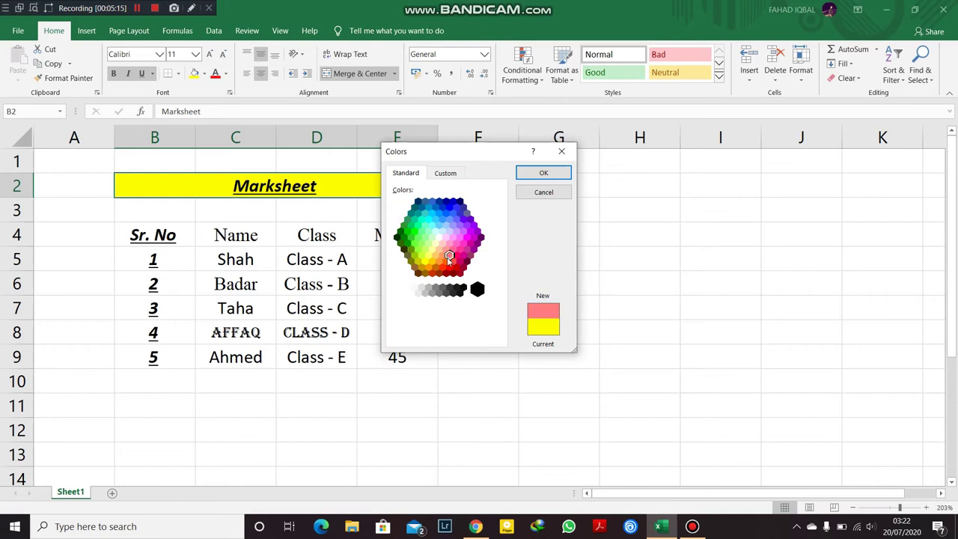
{"action": "left_click", "coordinate": [558, 173]}
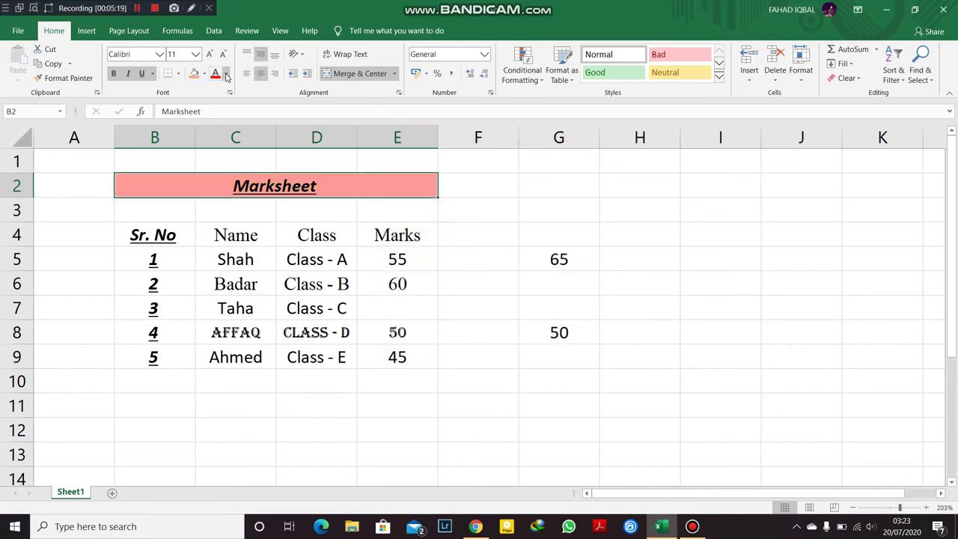
Colour the Name header text in C4 green.
{"action": "left_click", "coordinate": [242, 234]}
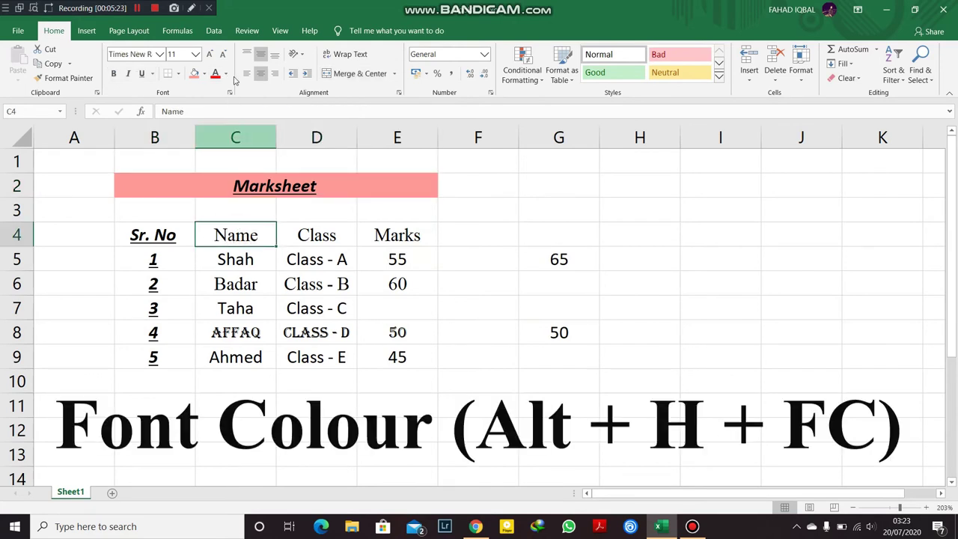
{"action": "left_click", "coordinate": [228, 73]}
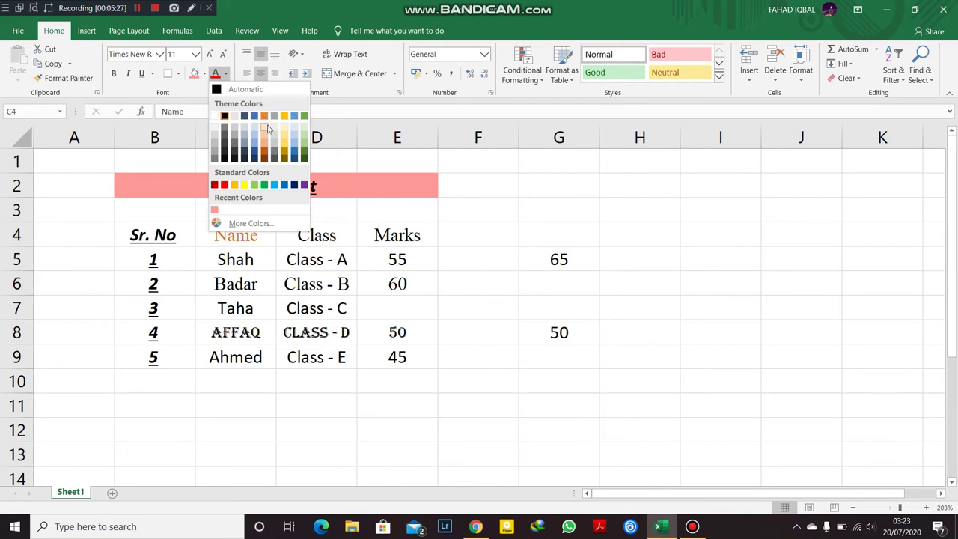
{"action": "left_click", "coordinate": [303, 152]}
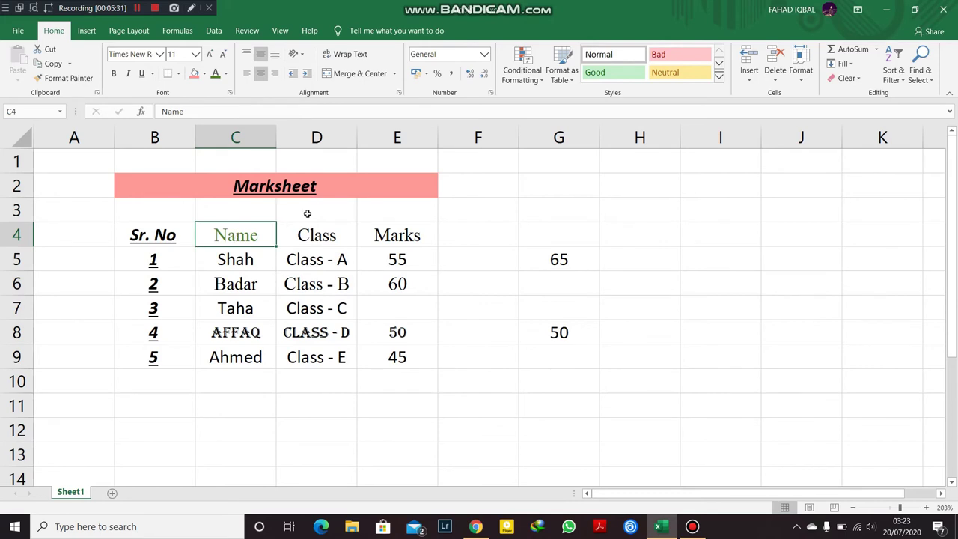
Make the Class - B text in D6 dark orange.
{"action": "left_click", "coordinate": [328, 286]}
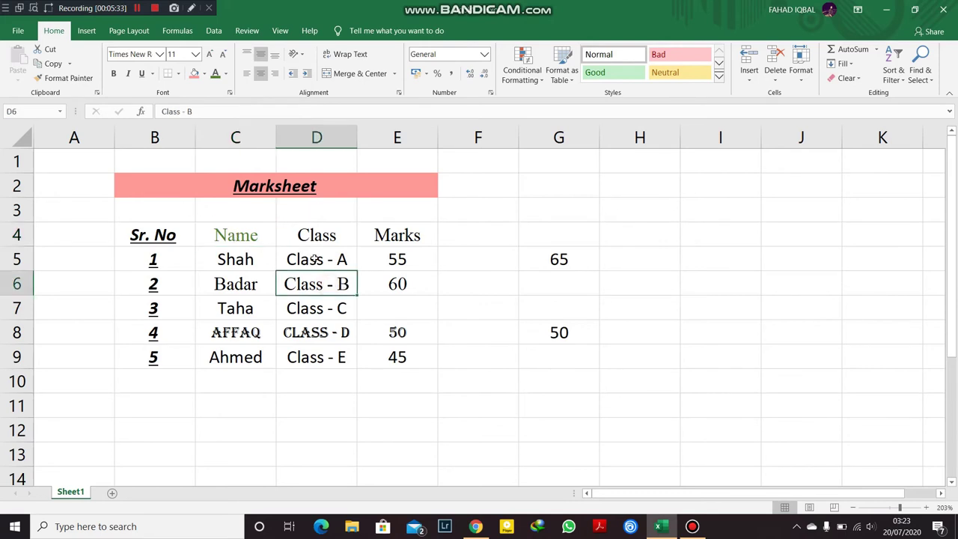
{"action": "left_click", "coordinate": [226, 75]}
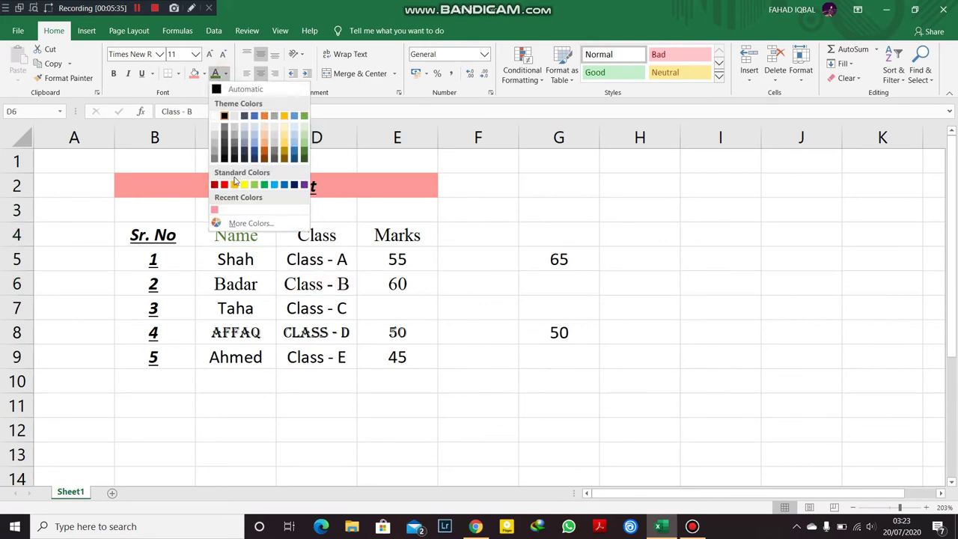
{"action": "left_click", "coordinate": [260, 149]}
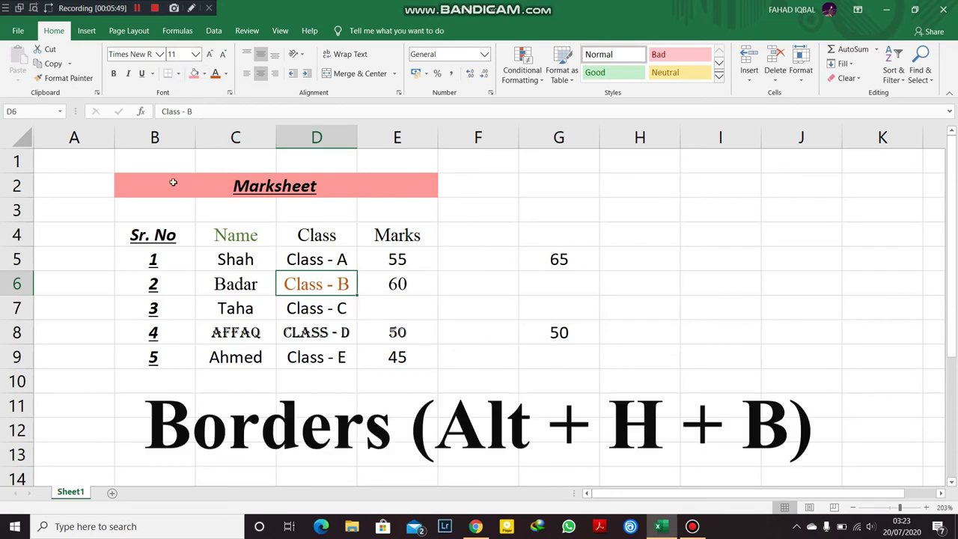
Add a bottom border under the table B4:E9.
{"action": "left_click_drag", "start_coordinate": [139, 182], "coordinate": [234, 185]}
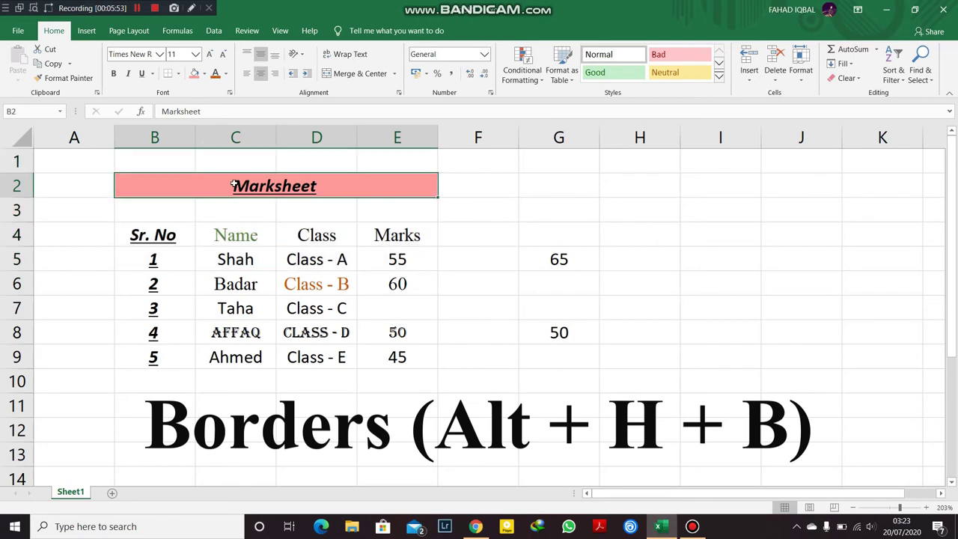
{"action": "left_click_drag", "start_coordinate": [166, 234], "coordinate": [359, 359]}
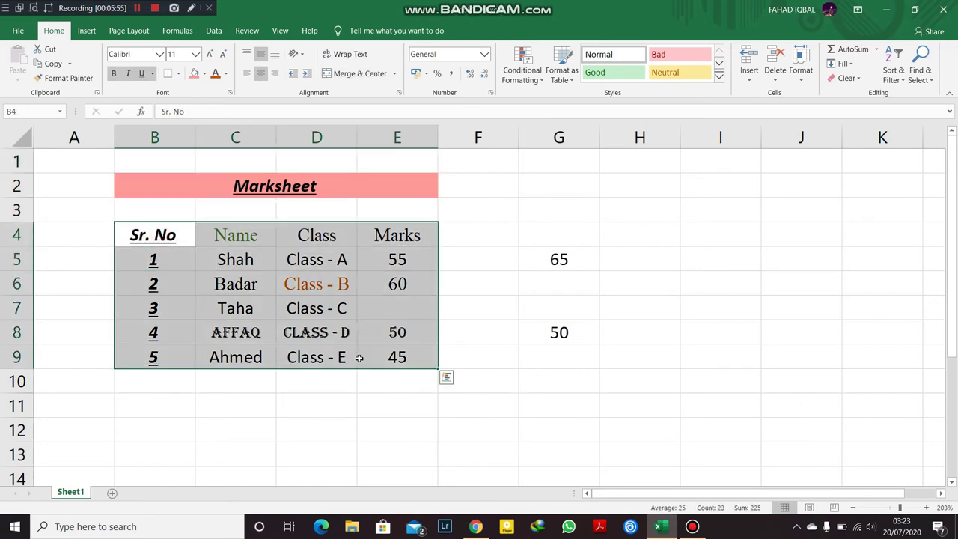
{"action": "left_click", "coordinate": [178, 74]}
{"action": "left_click", "coordinate": [187, 106]}
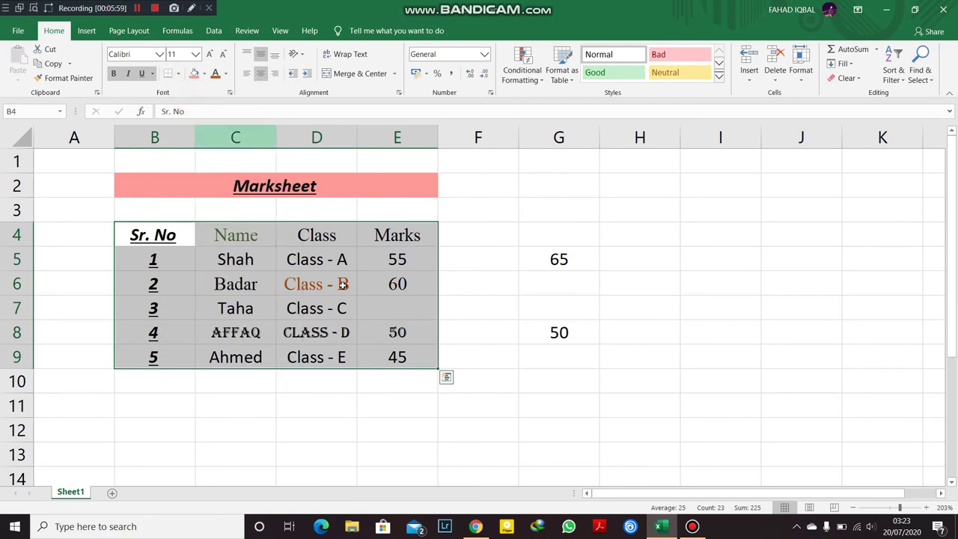
{"action": "left_click", "coordinate": [343, 299]}
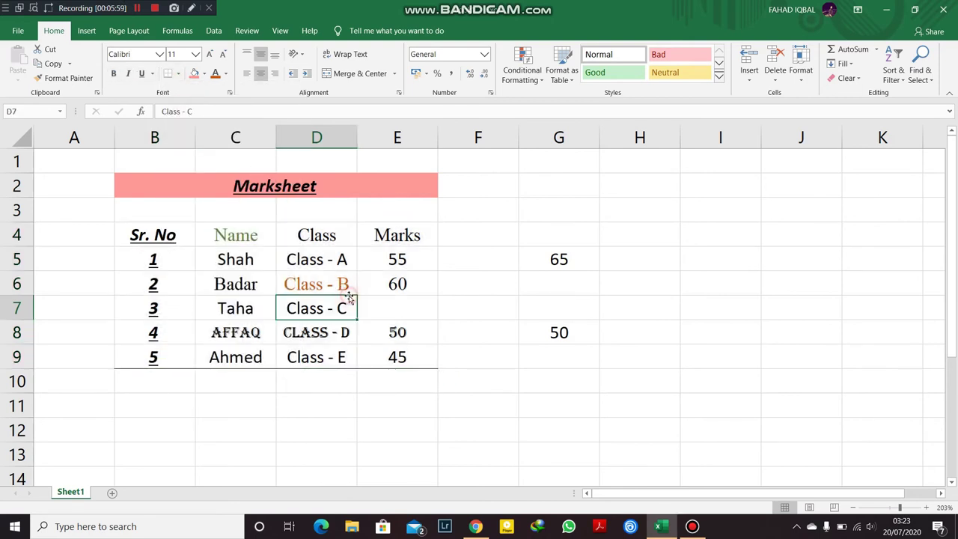
Select the merged Marksheet title and browse border styles without applying one.
{"action": "left_click", "coordinate": [263, 194]}
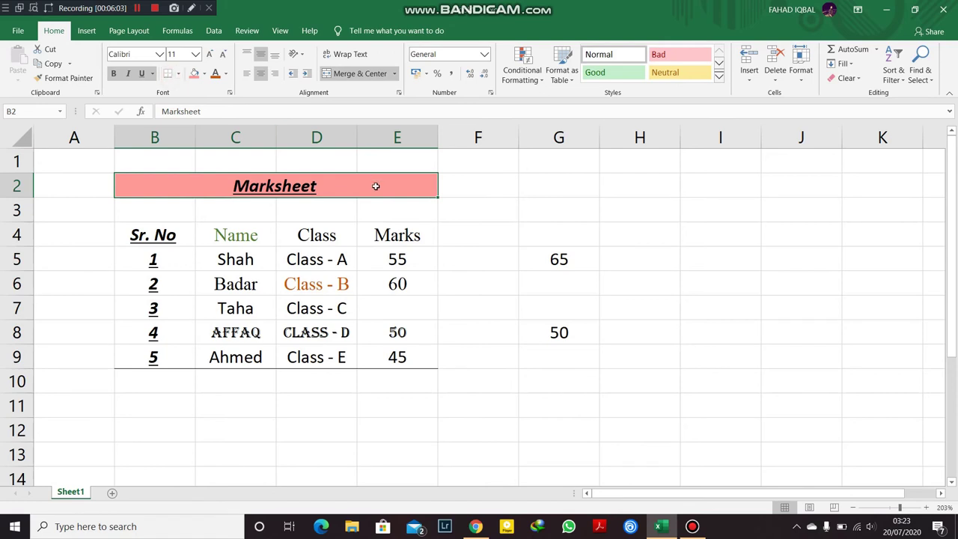
{"action": "left_click", "coordinate": [468, 238]}
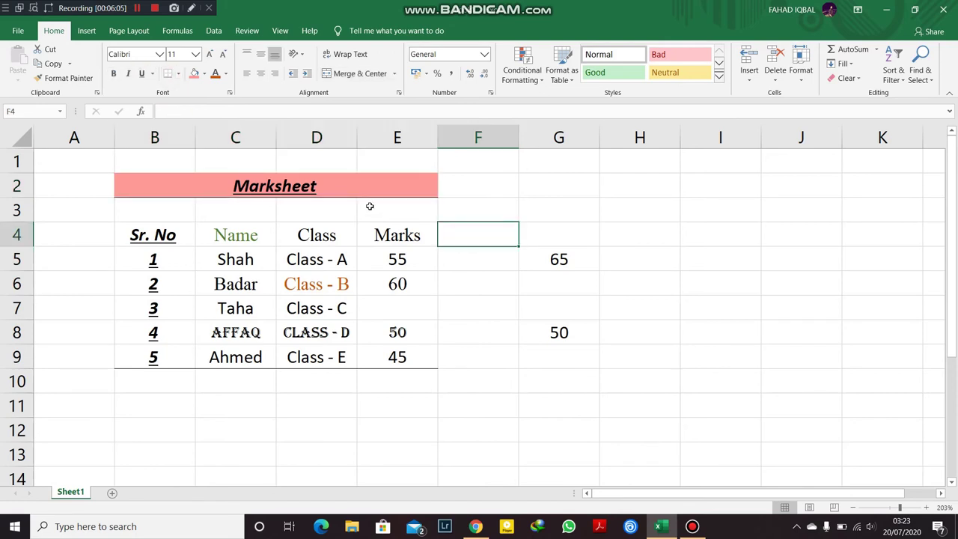
{"action": "left_click", "coordinate": [170, 182]}
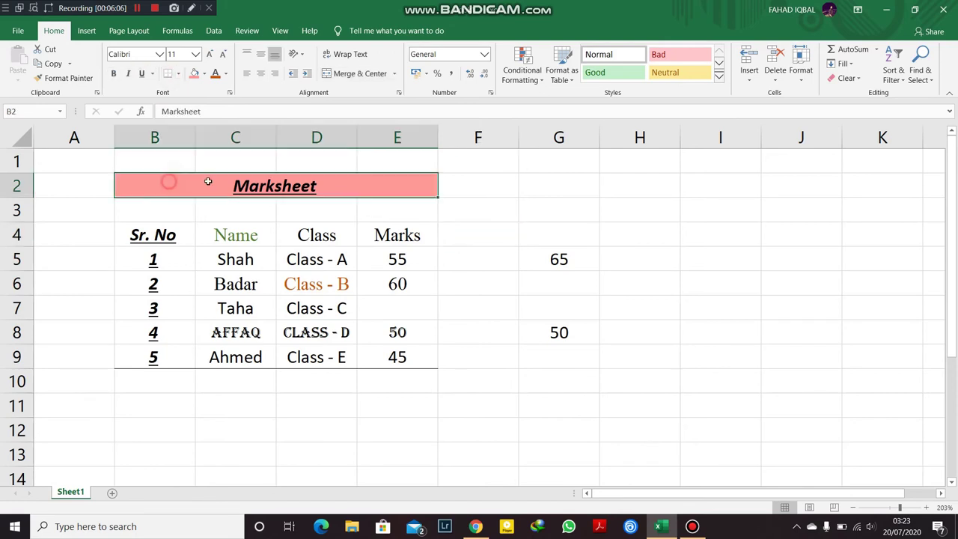
{"action": "left_click", "coordinate": [179, 74]}
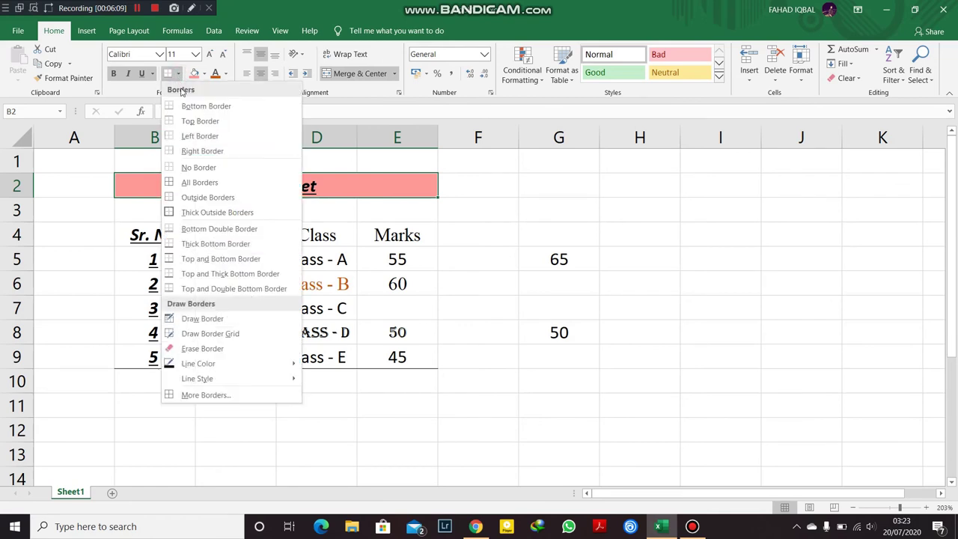
{"action": "left_click", "coordinate": [337, 232]}
Apply All Borders to headers D4:E4, then to the whole table B4:E9.
{"action": "left_click", "coordinate": [341, 235]}
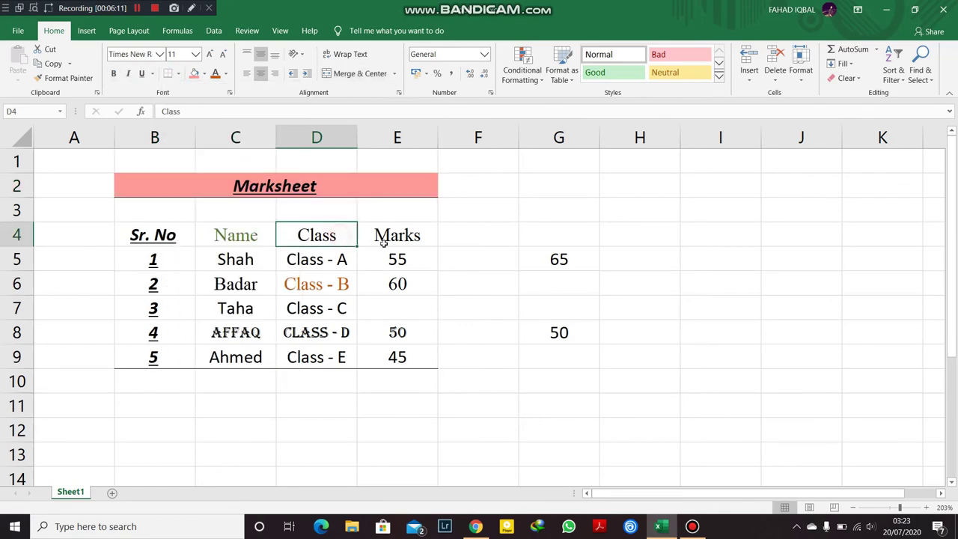
{"action": "left_click_drag", "start_coordinate": [383, 241], "coordinate": [322, 237]}
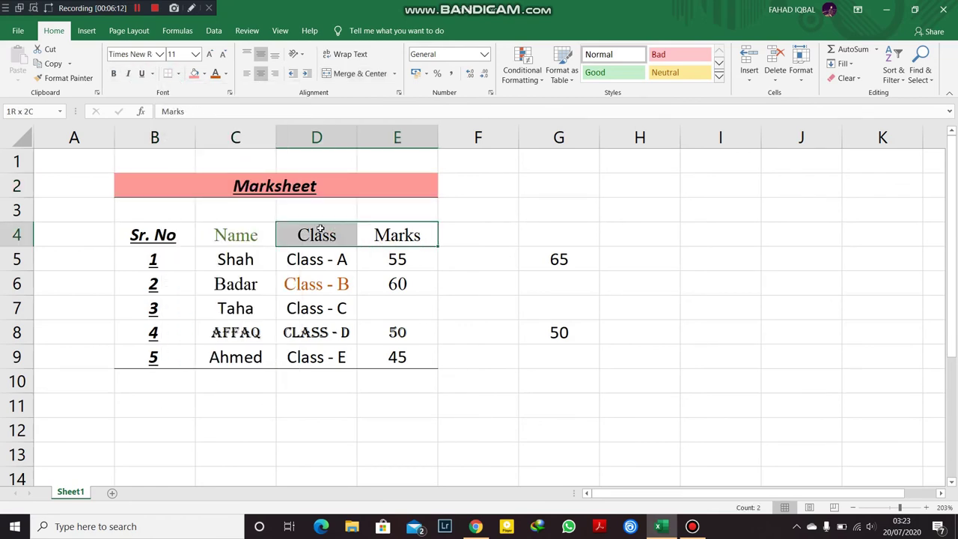
{"action": "left_click", "coordinate": [178, 75]}
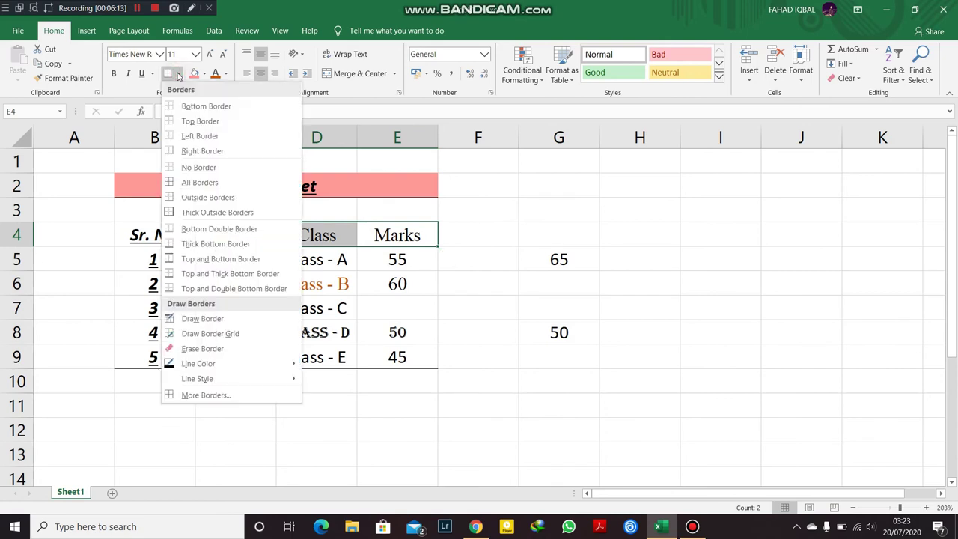
{"action": "left_click", "coordinate": [189, 182]}
{"action": "left_click", "coordinate": [277, 275]}
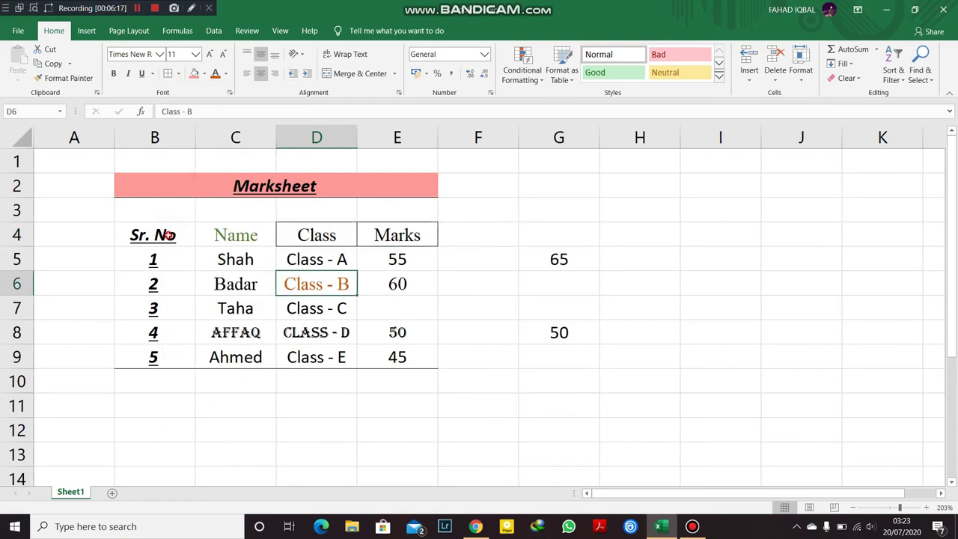
{"action": "left_click_drag", "start_coordinate": [169, 235], "coordinate": [363, 361]}
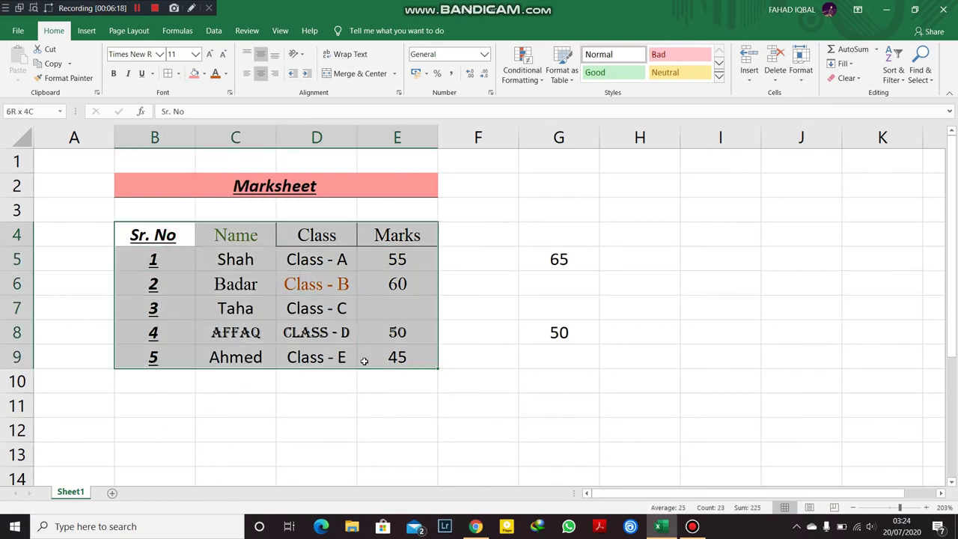
{"action": "left_click", "coordinate": [169, 73]}
{"action": "left_click", "coordinate": [378, 280]}
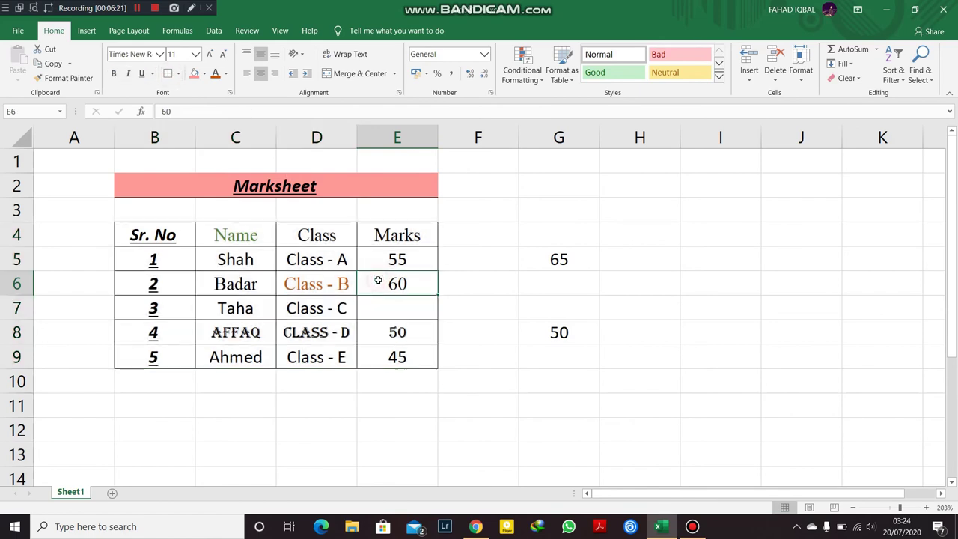
Give the Taha cell C7 a top and double bottom border.
{"action": "left_click", "coordinate": [210, 237]}
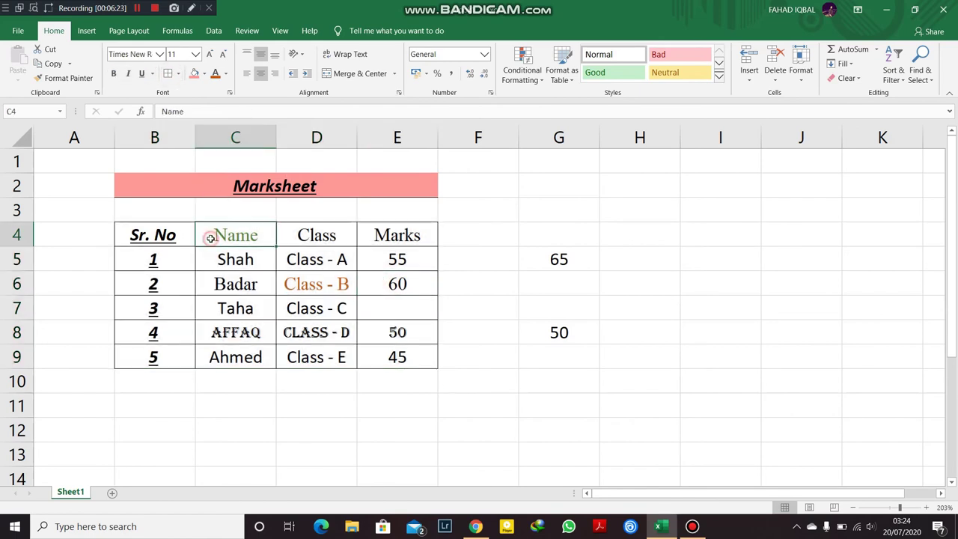
{"action": "left_click", "coordinate": [224, 297]}
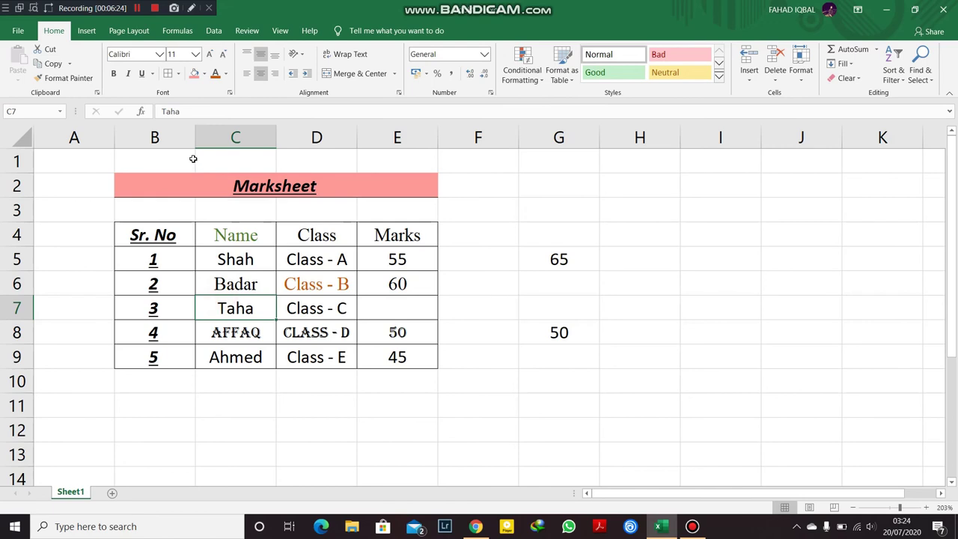
{"action": "left_click", "coordinate": [179, 73]}
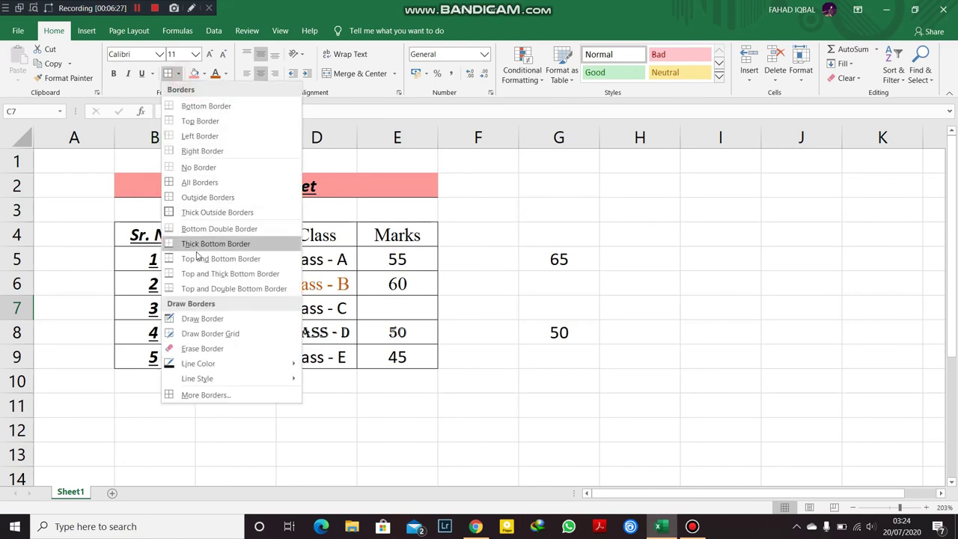
{"action": "left_click", "coordinate": [198, 289]}
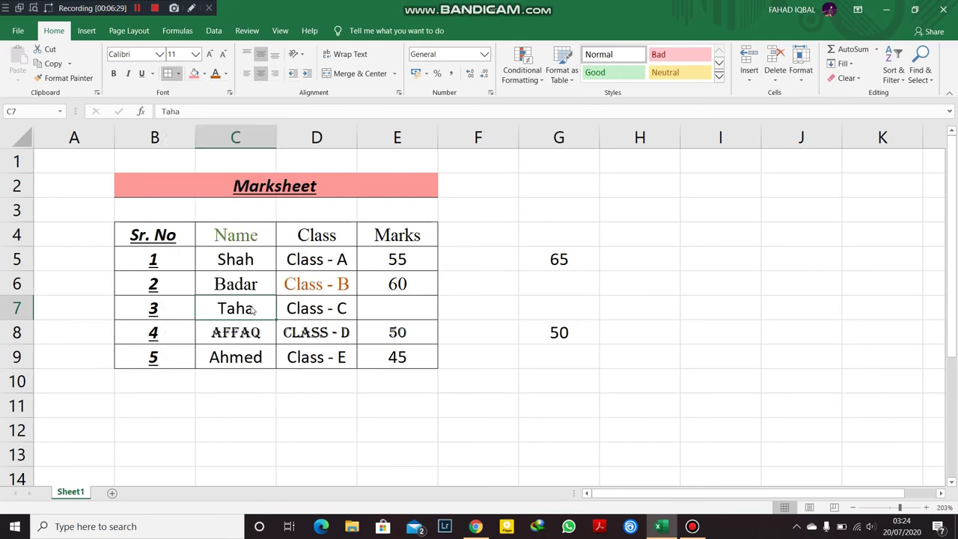
{"action": "key", "text": "super+Tab"}
{"action": "left_click", "coordinate": [140, 186]}
{"action": "left_click", "coordinate": [215, 244]}
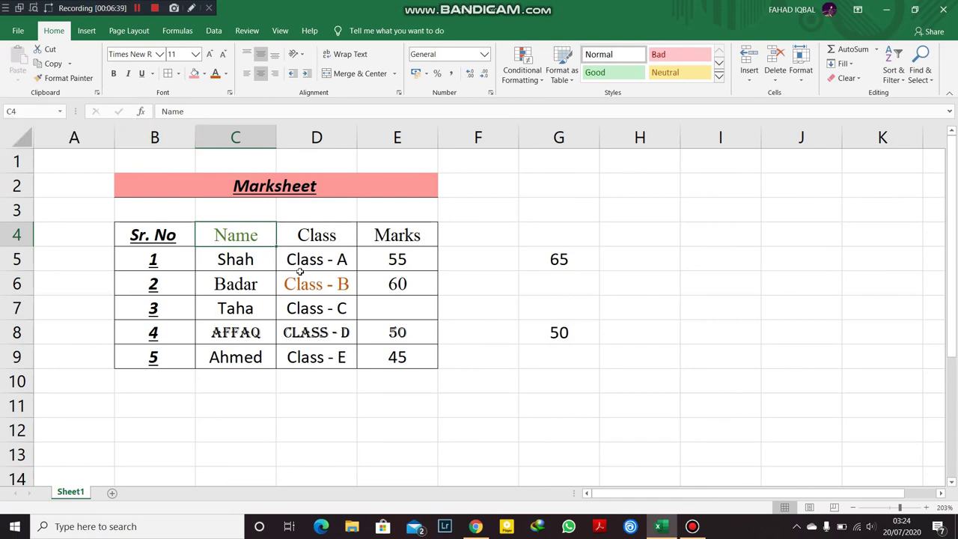
Copy the student name in cell C5 and preview the Paste options without pasting.
{"action": "right_click", "coordinate": [233, 258]}
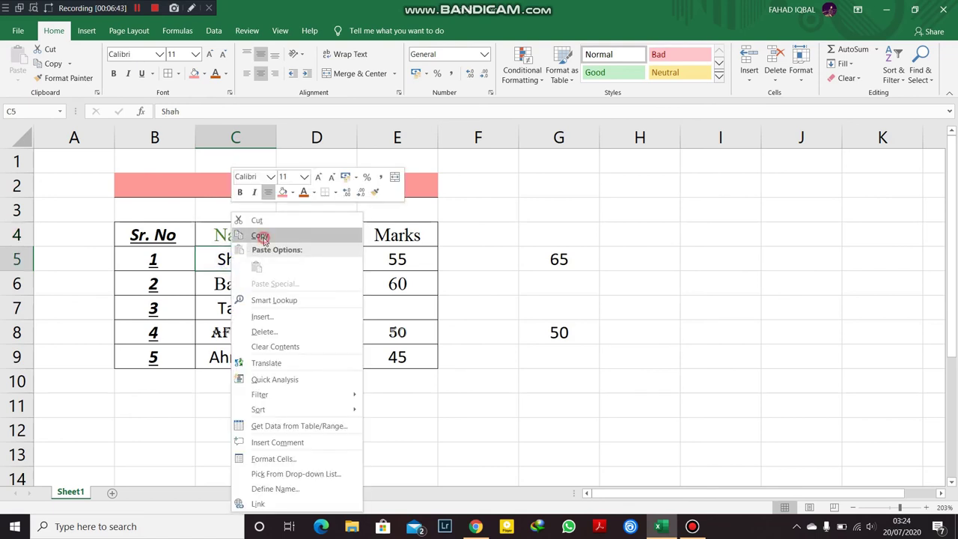
{"action": "left_click", "coordinate": [261, 236]}
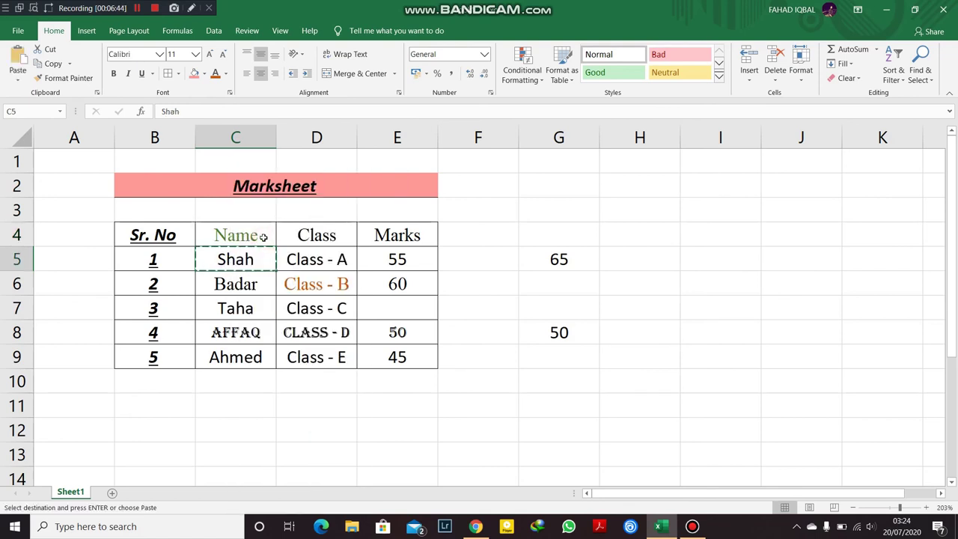
{"action": "left_click", "coordinate": [22, 73]}
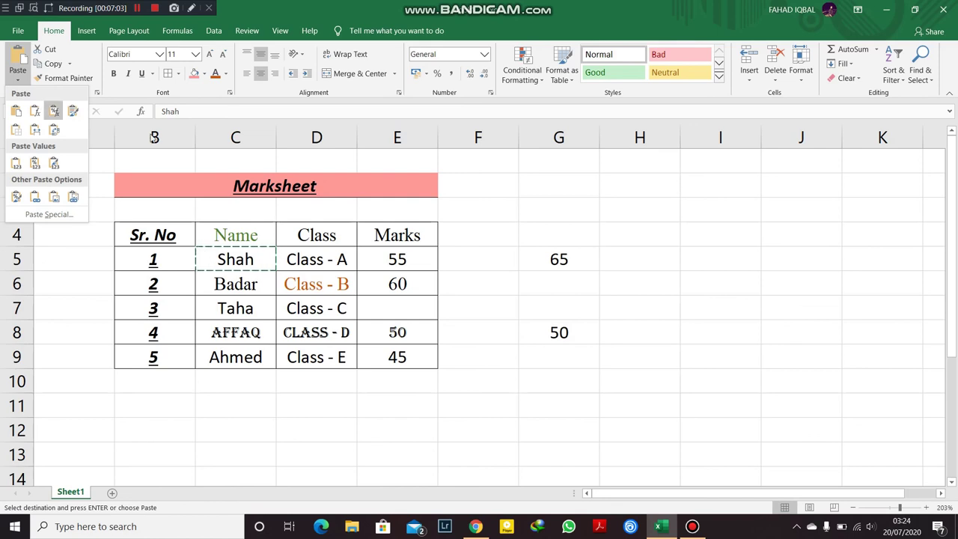
{"action": "key", "text": "Escape"}
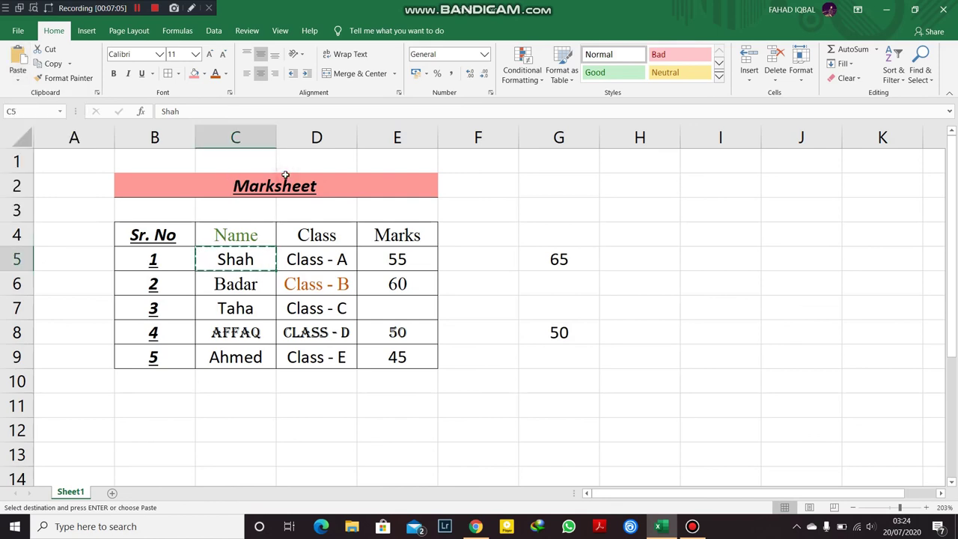